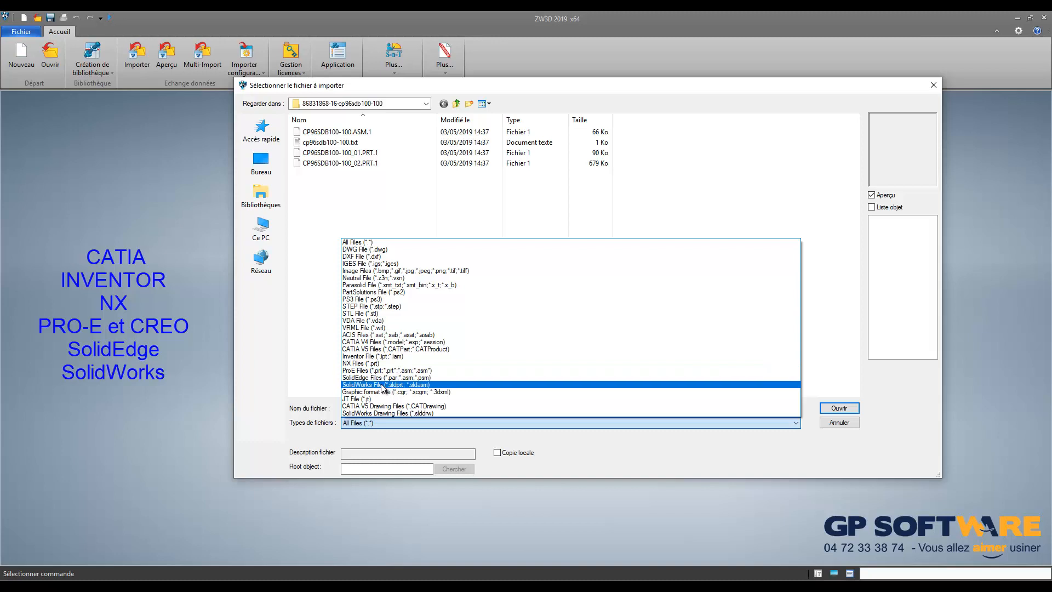
click(266, 366)
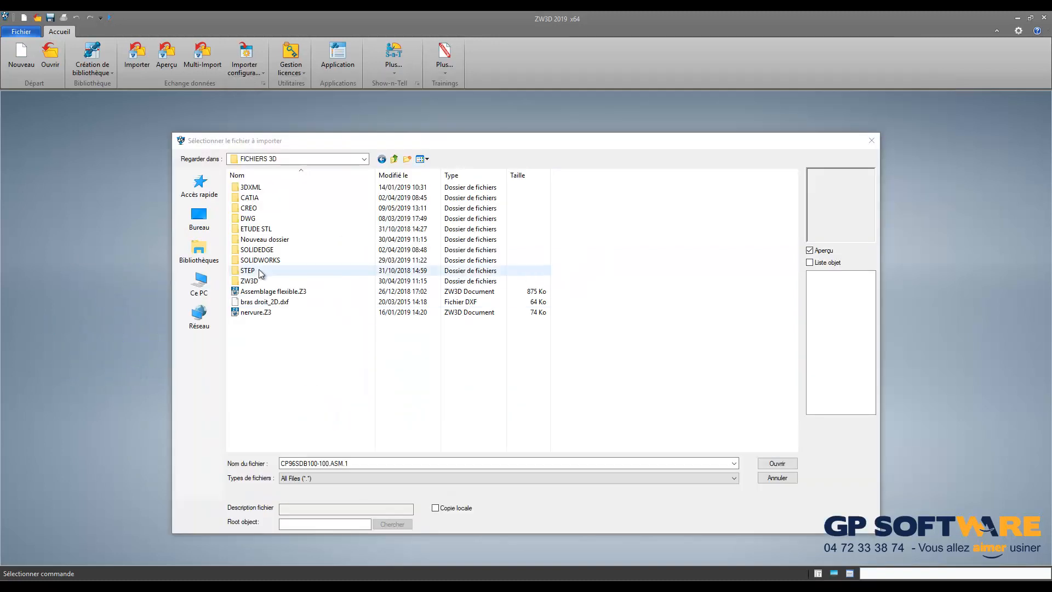
double_click(258, 208)
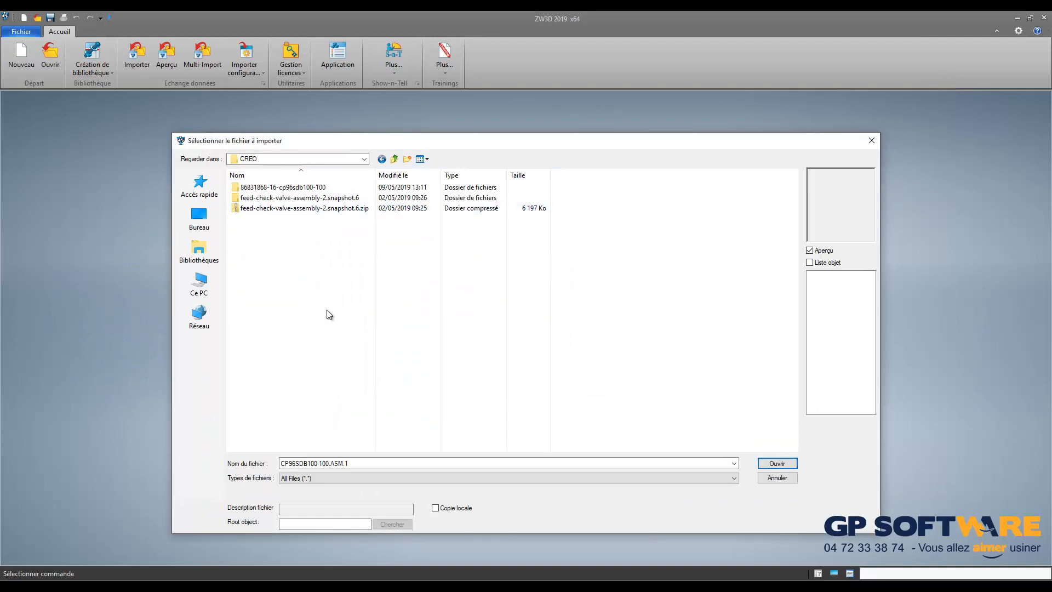
double_click(307, 187)
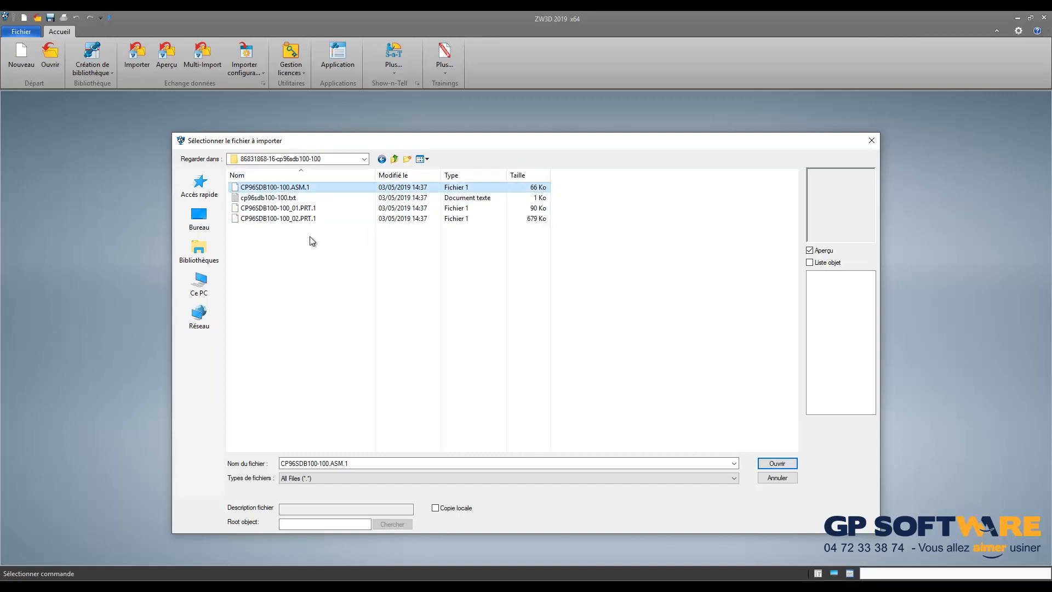
click(778, 464)
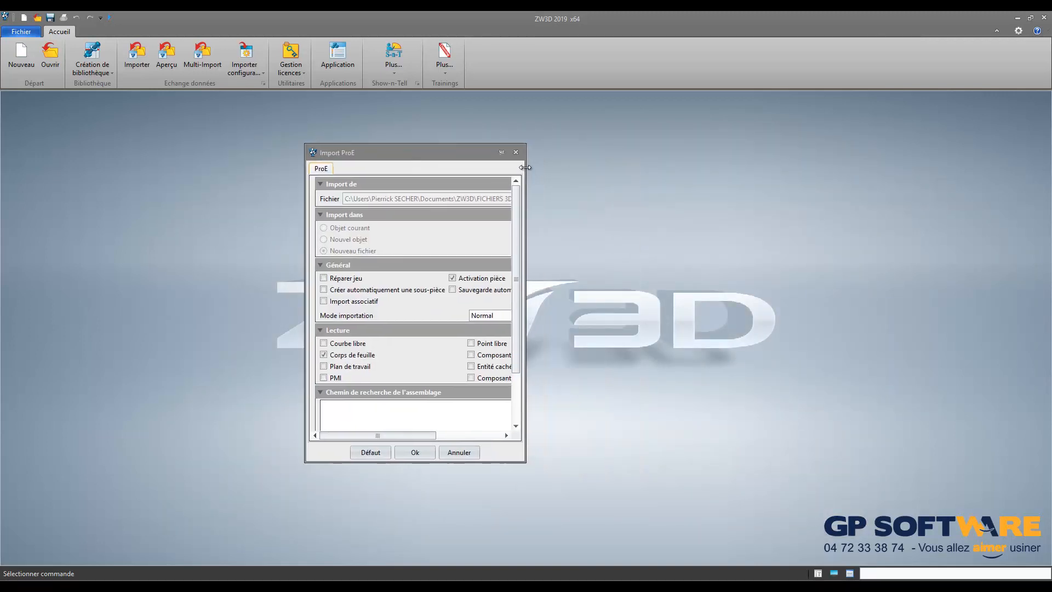
drag(527, 170, 746, 176)
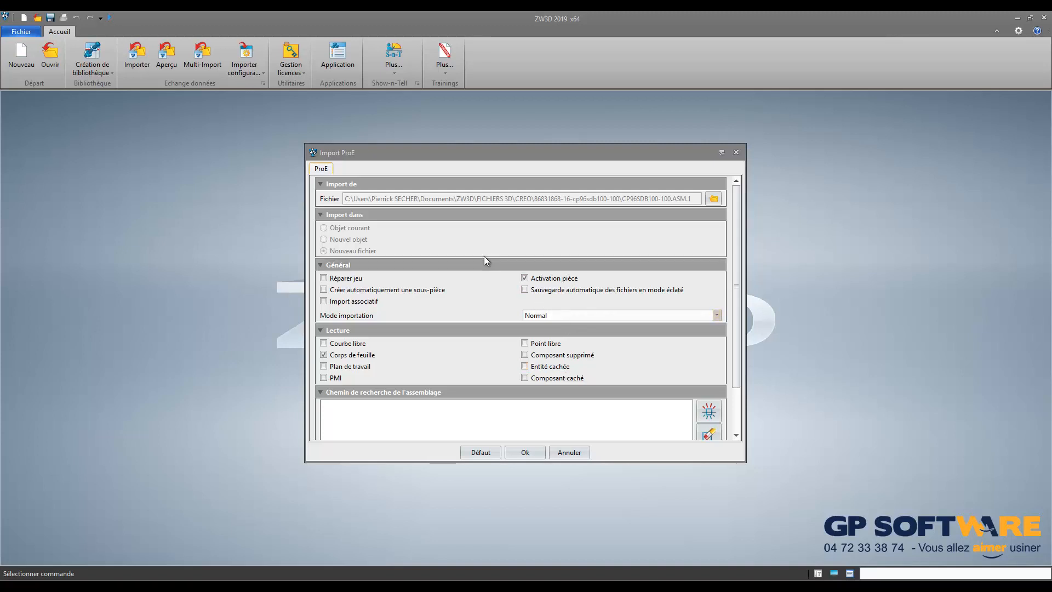
click(524, 451)
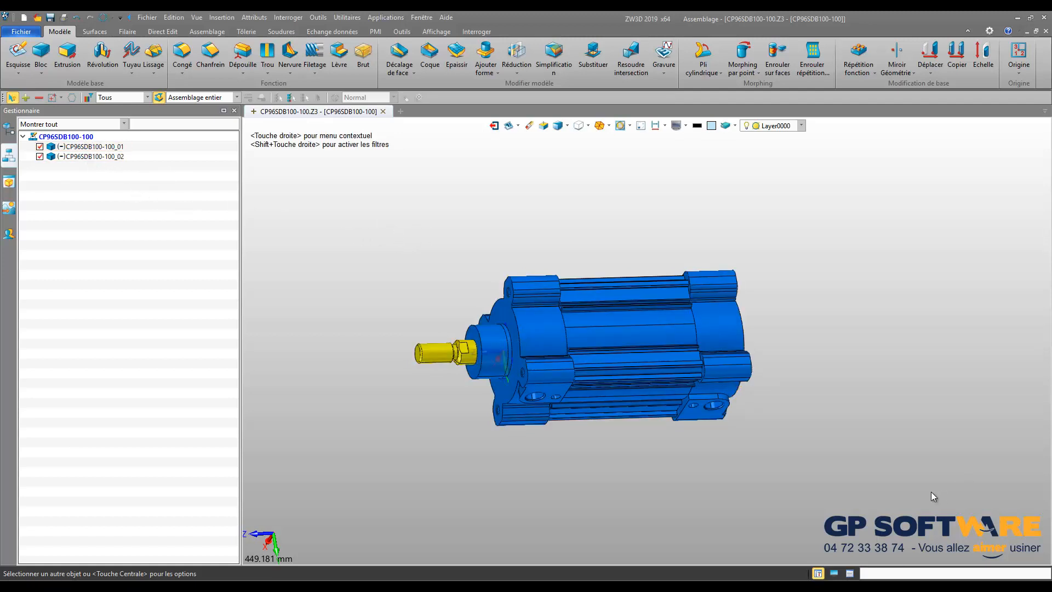
Activate the cylinder body component CP96SDB100-100_02 for editing within the assembly.
middle_drag(712, 383, 594, 323)
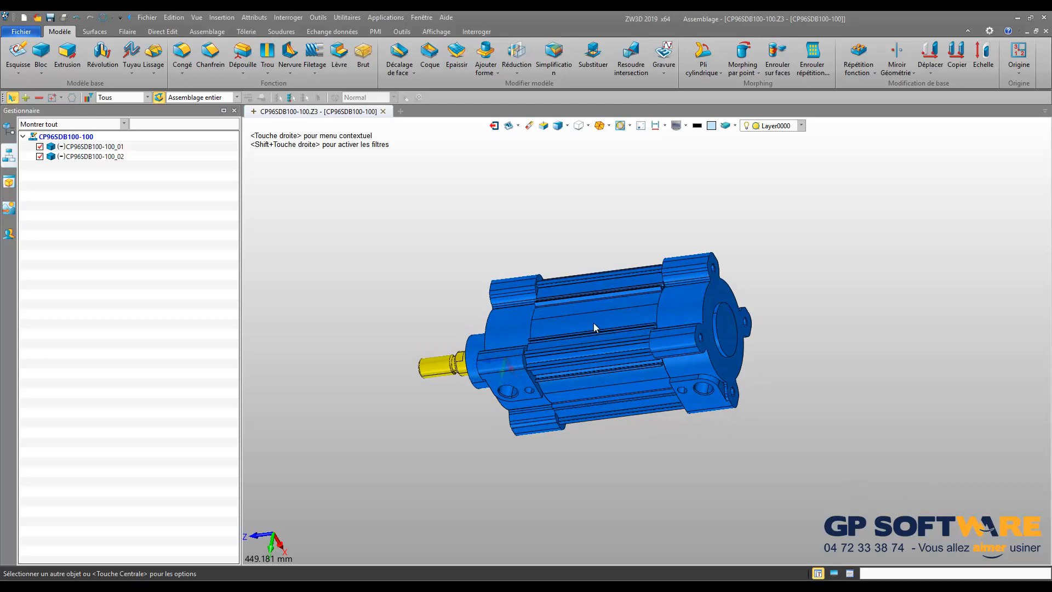
double_click(100, 159)
right_drag(359, 295, 329, 317)
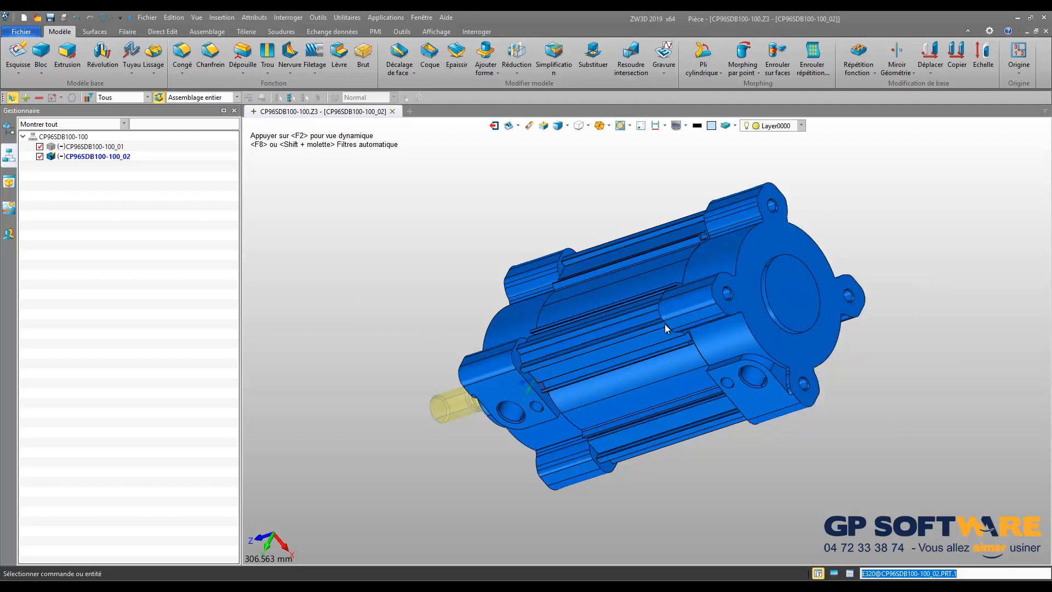
Extrude the circular centre face on the cylinder body's rear end from 0 to 41 mm as an added boss.
scroll(563, 328, down, 1)
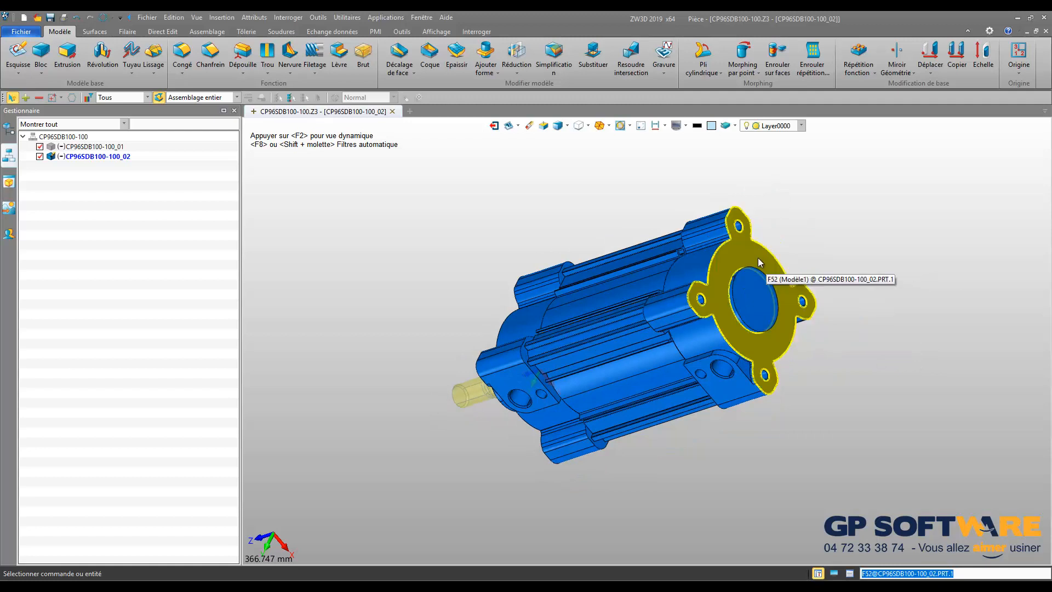
right_drag(758, 258, 823, 266)
scroll(823, 266, up, 2)
scroll(599, 248, down, 2)
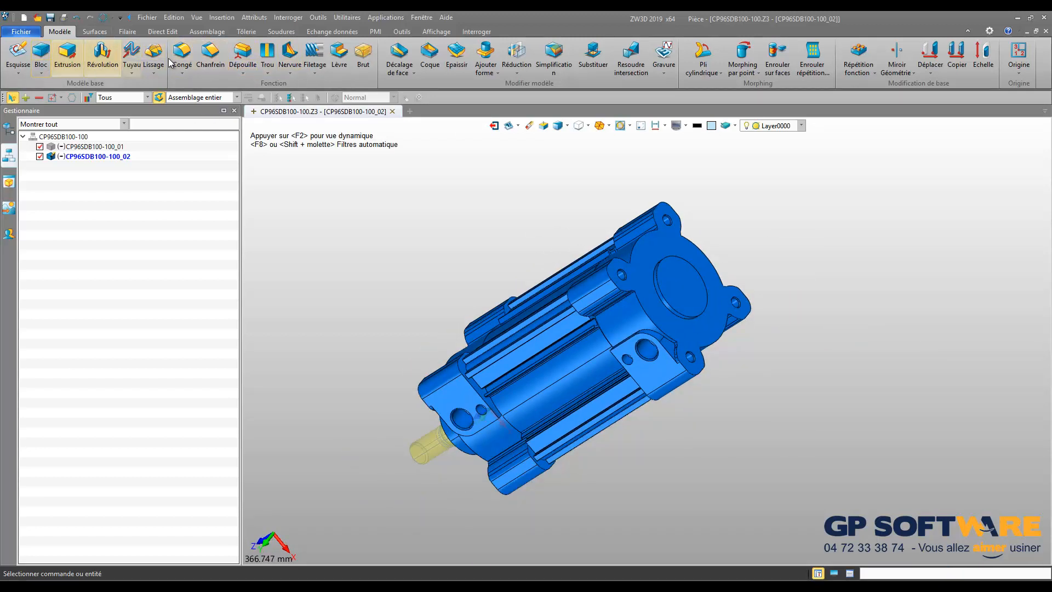
click(67, 54)
click(685, 286)
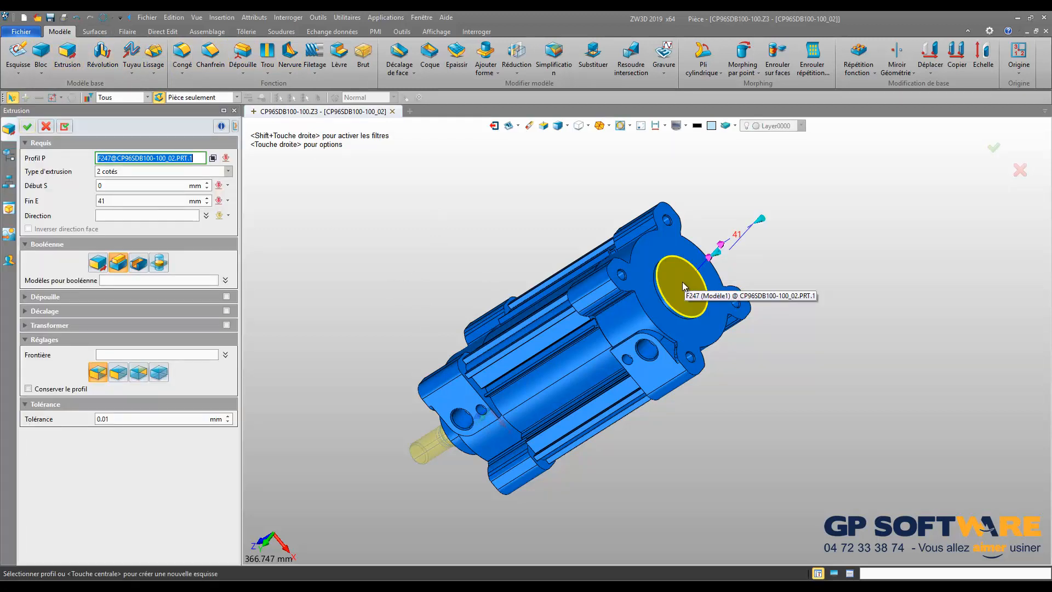
scroll(683, 283, up, 1)
middle_click(671, 285)
right_drag(670, 285, 701, 348)
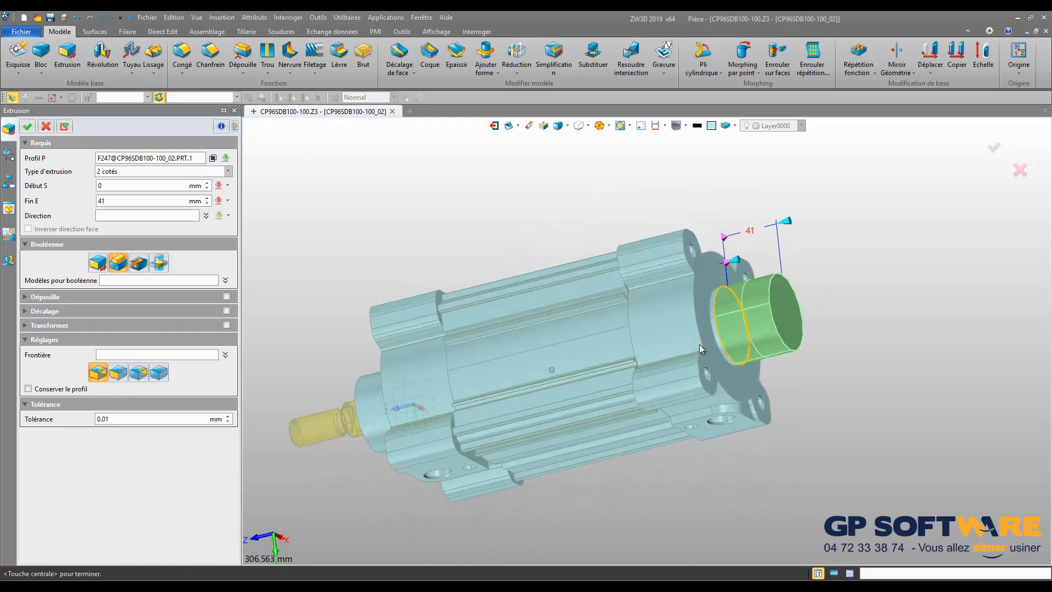
click(789, 220)
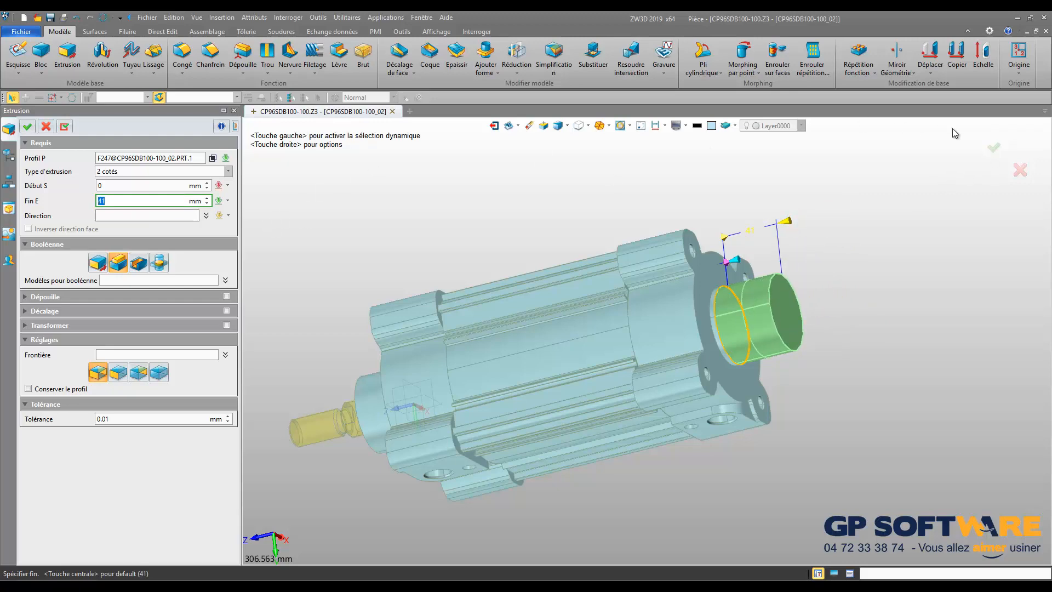
click(993, 148)
Change the radius of the extruded boss's cylindrical face to 22.5 mm with the direct-edit radius command.
middle_drag(798, 272, 770, 270)
scroll(771, 270, up, 2)
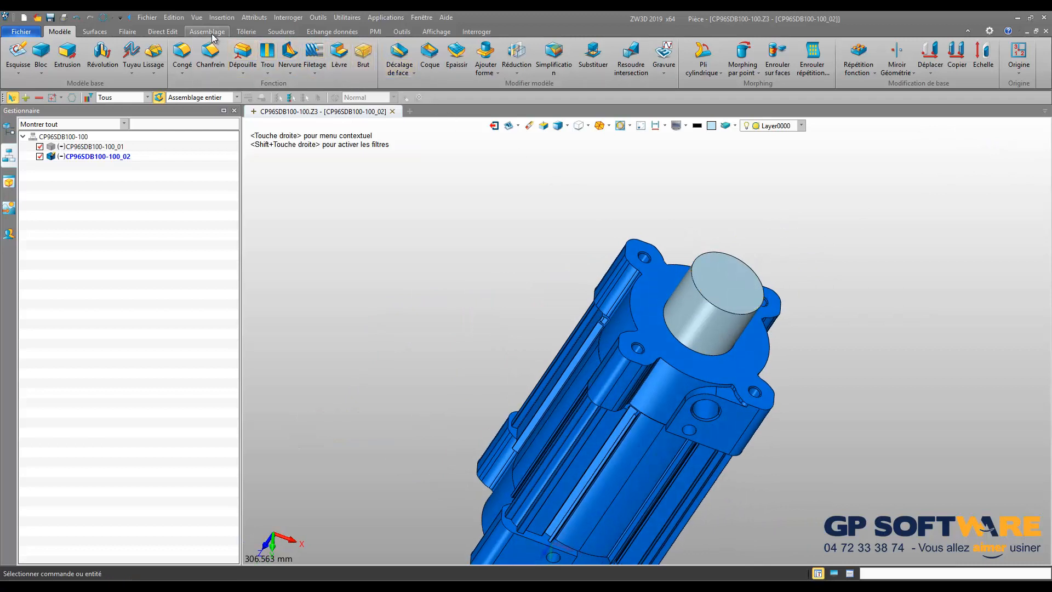
click(162, 31)
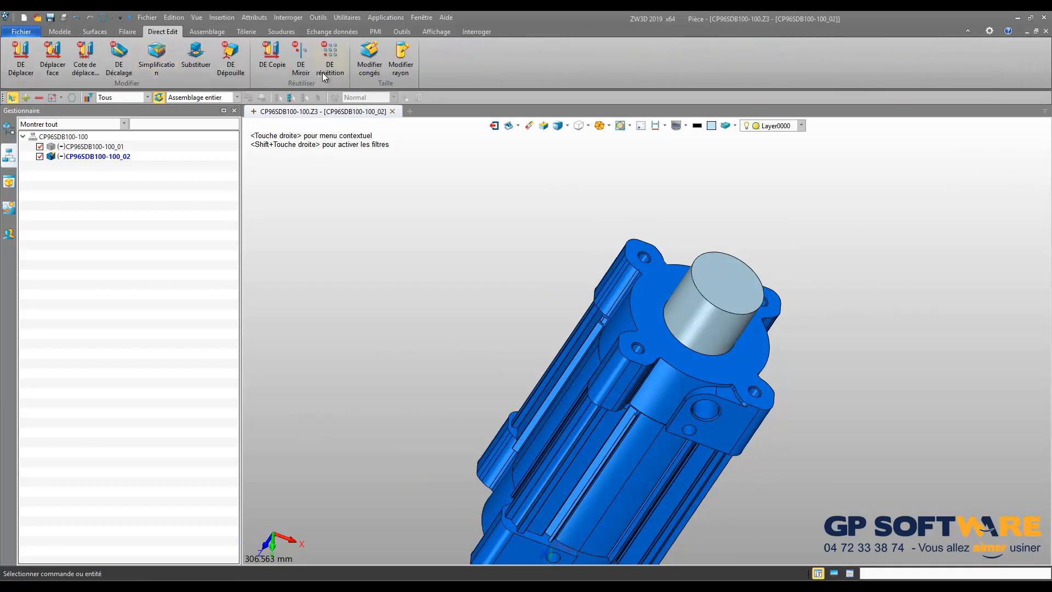
click(399, 64)
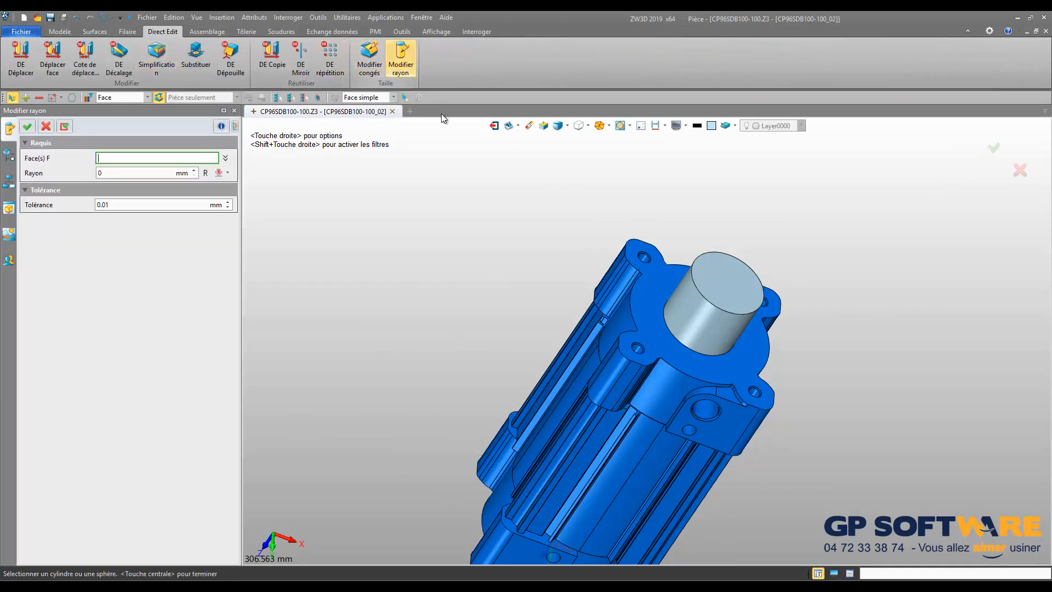
click(699, 318)
middle_drag(699, 318, 675, 333)
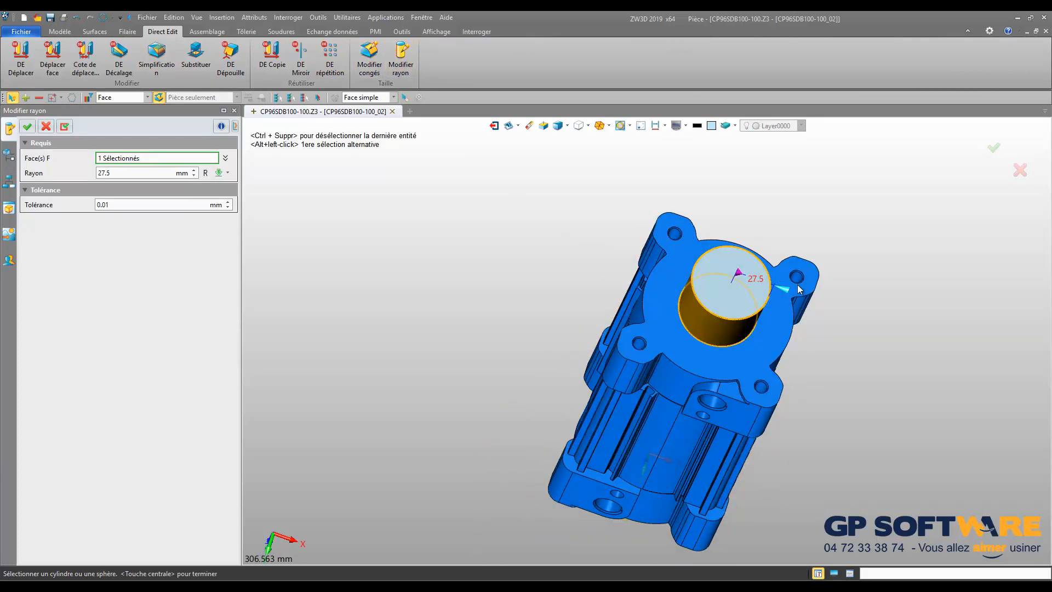
drag(791, 287, 768, 288)
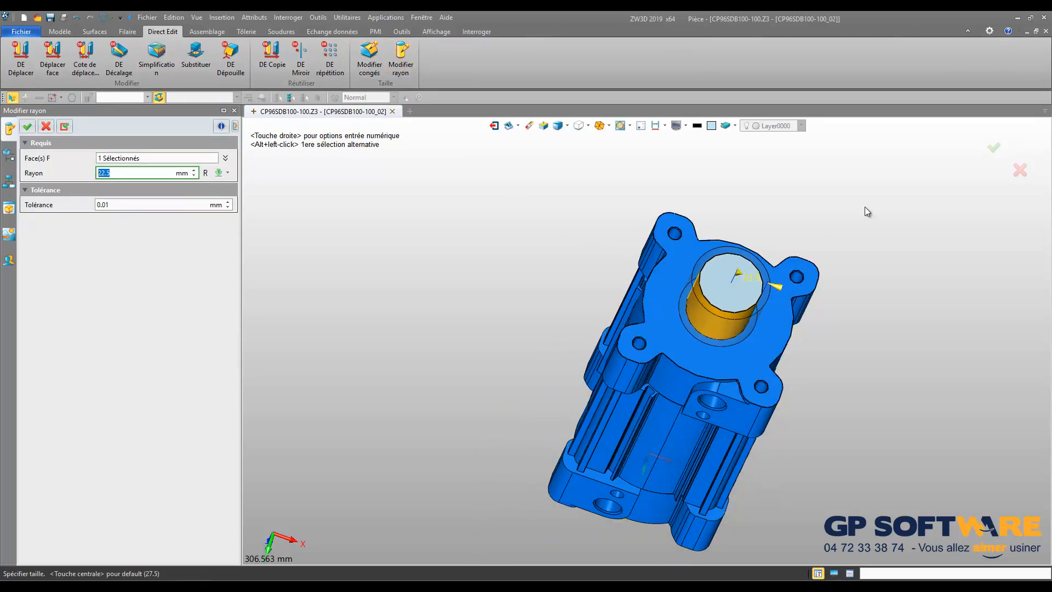
click(992, 149)
Set the radius of the rounded outer face on one rear corner lug to 5 mm with the modify fillet command.
scroll(644, 316, down, 2)
middle_drag(678, 354, 583, 274)
scroll(559, 241, down, 2)
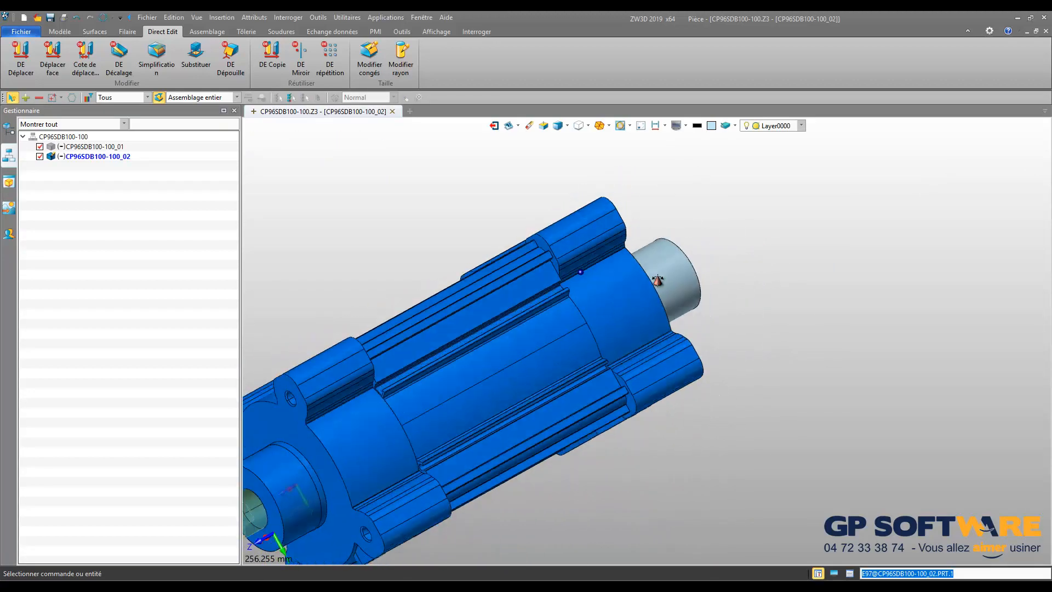
right_drag(536, 207, 560, 232)
scroll(561, 231, down, 1)
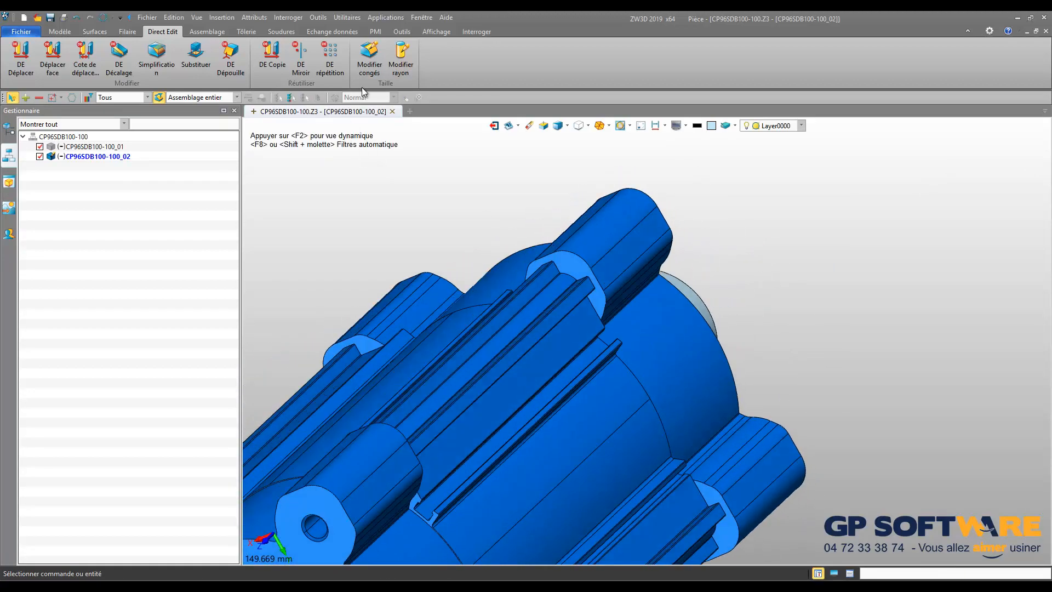
click(367, 60)
click(627, 210)
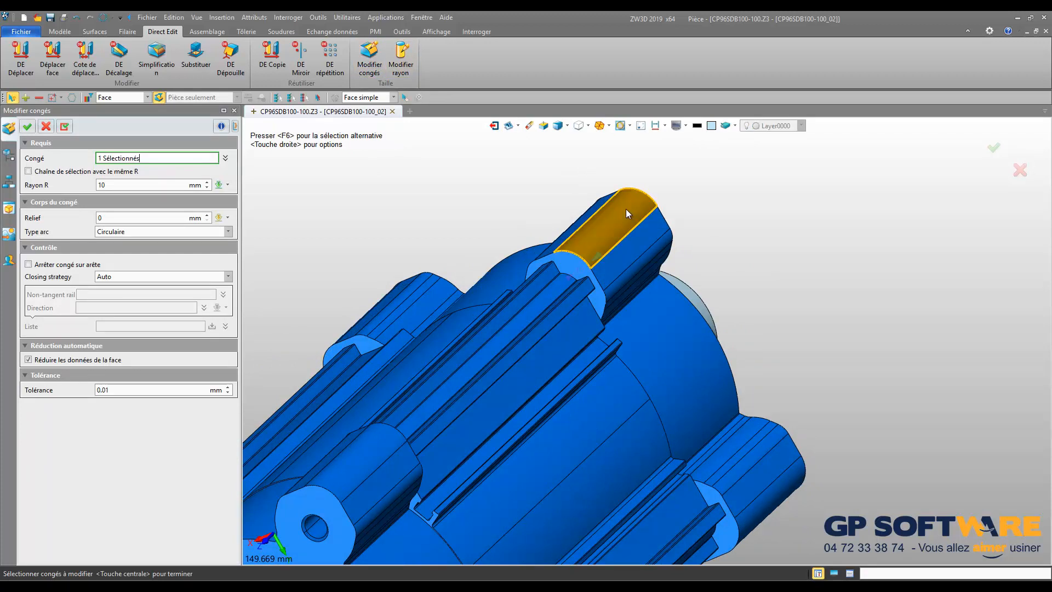
drag(146, 185, 57, 183)
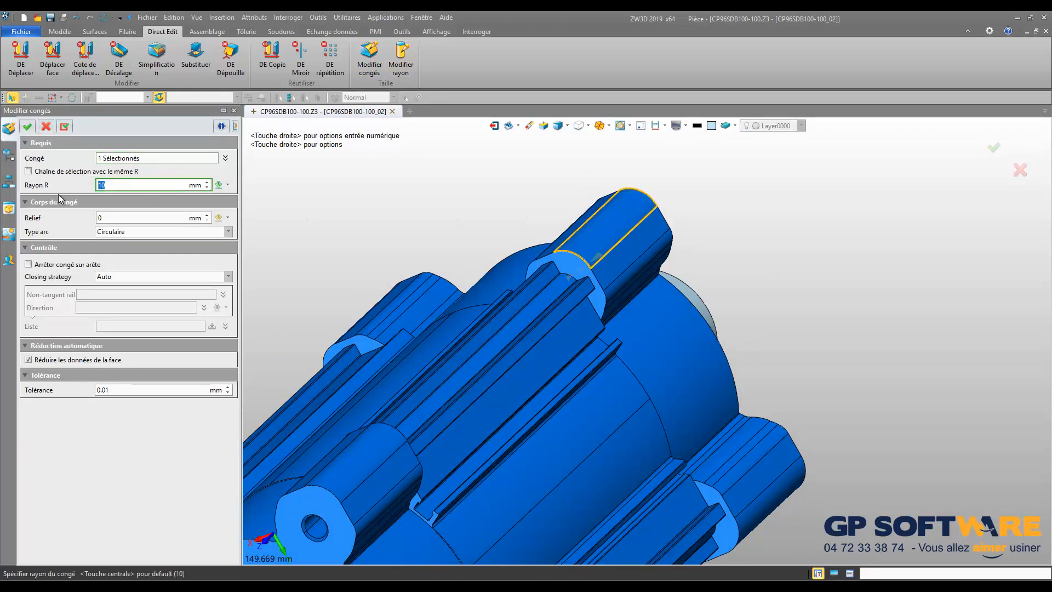
key(Return)
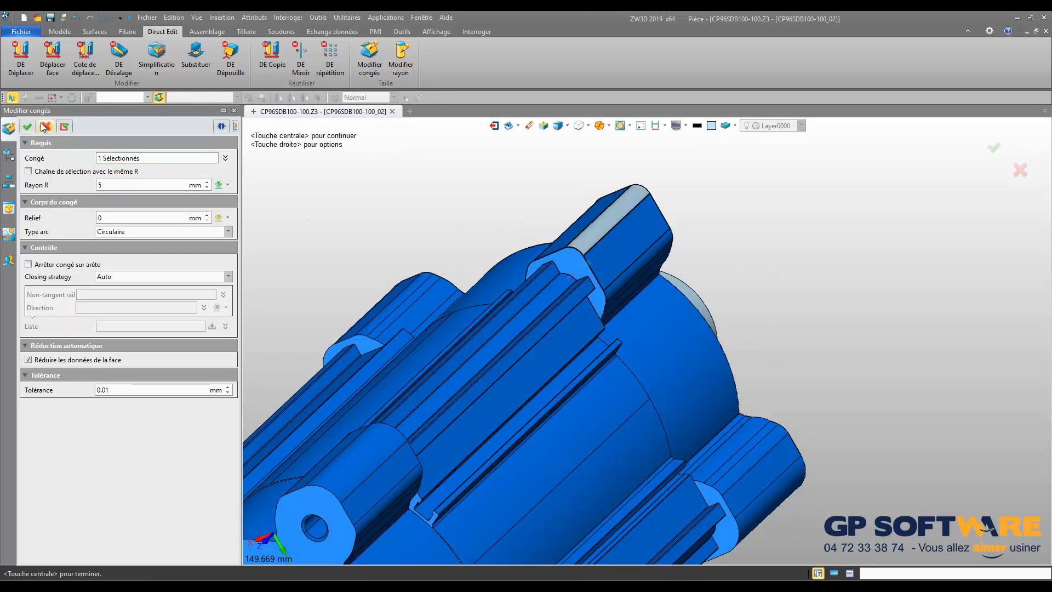
click(27, 126)
Create a new sketch on the cylinder body's flat rear end face, around the round boss.
scroll(658, 192, down, 5)
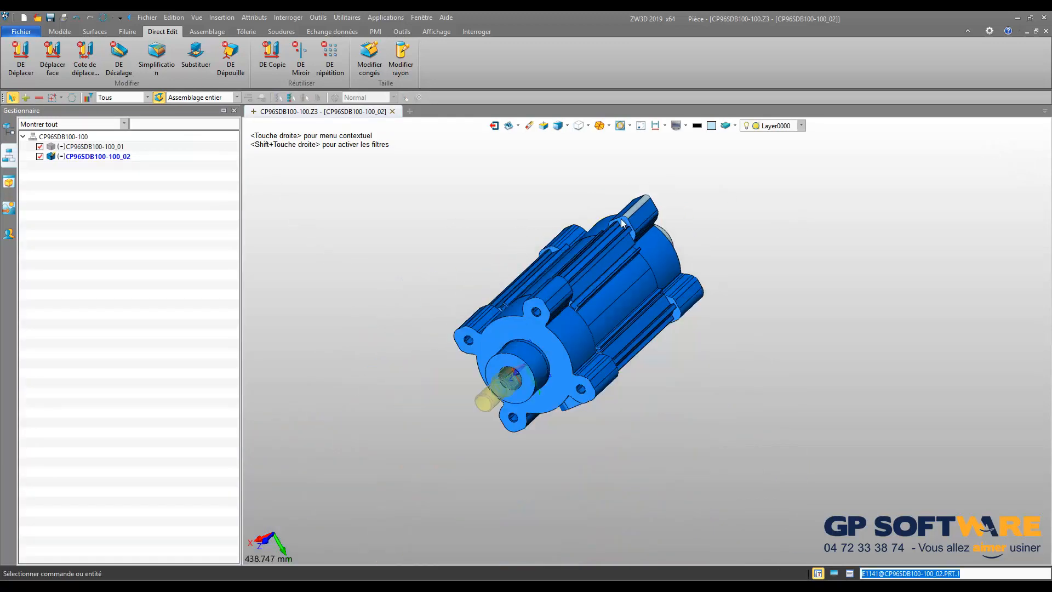
right_drag(620, 219, 515, 242)
scroll(695, 242, up, 2)
right_drag(751, 236, 708, 190)
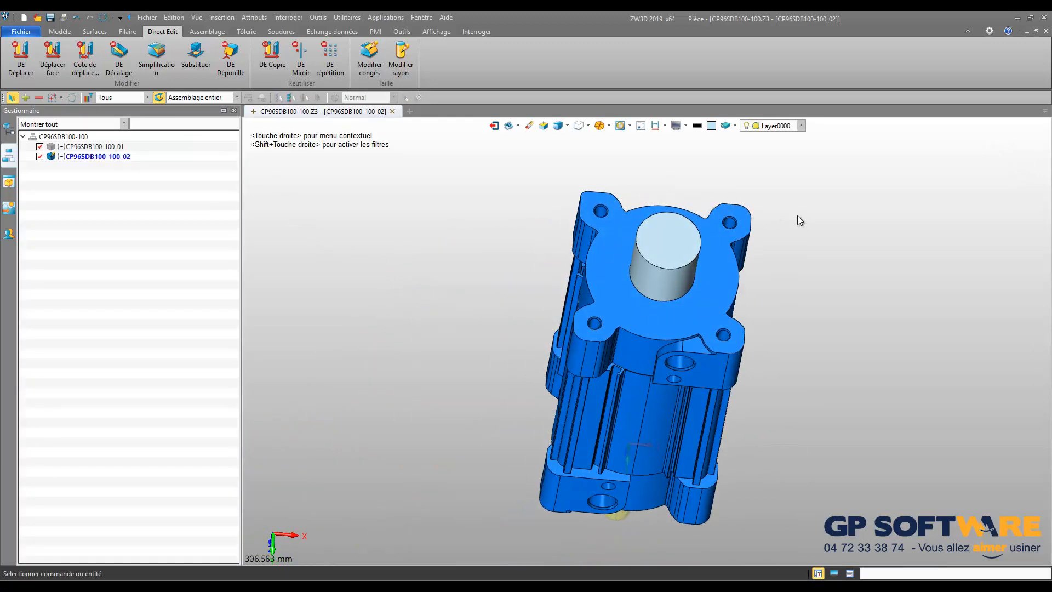
scroll(797, 215, up, 1)
right_drag(767, 220, 759, 255)
click(57, 31)
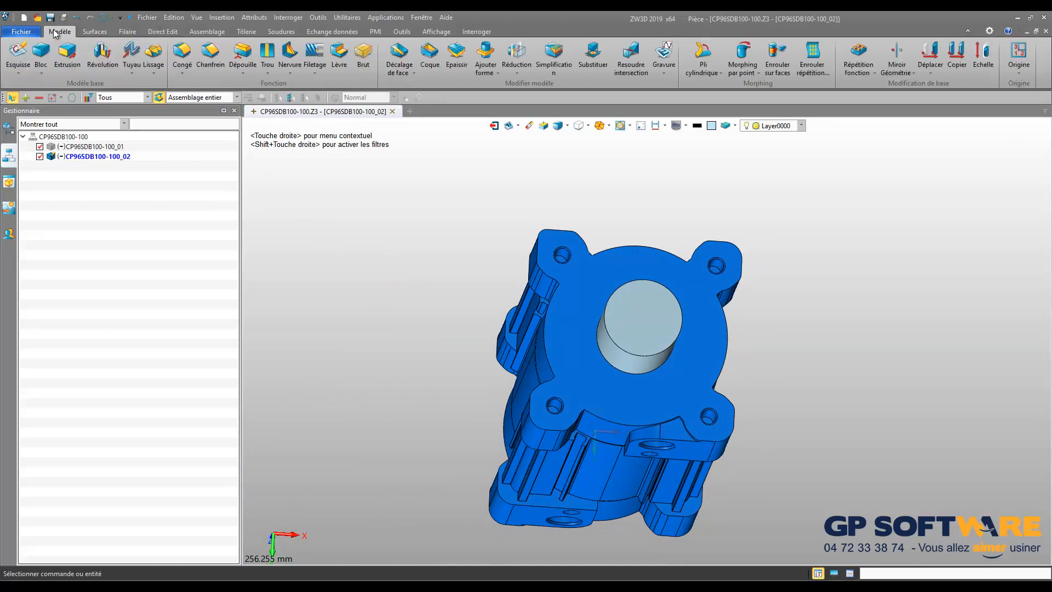
click(18, 52)
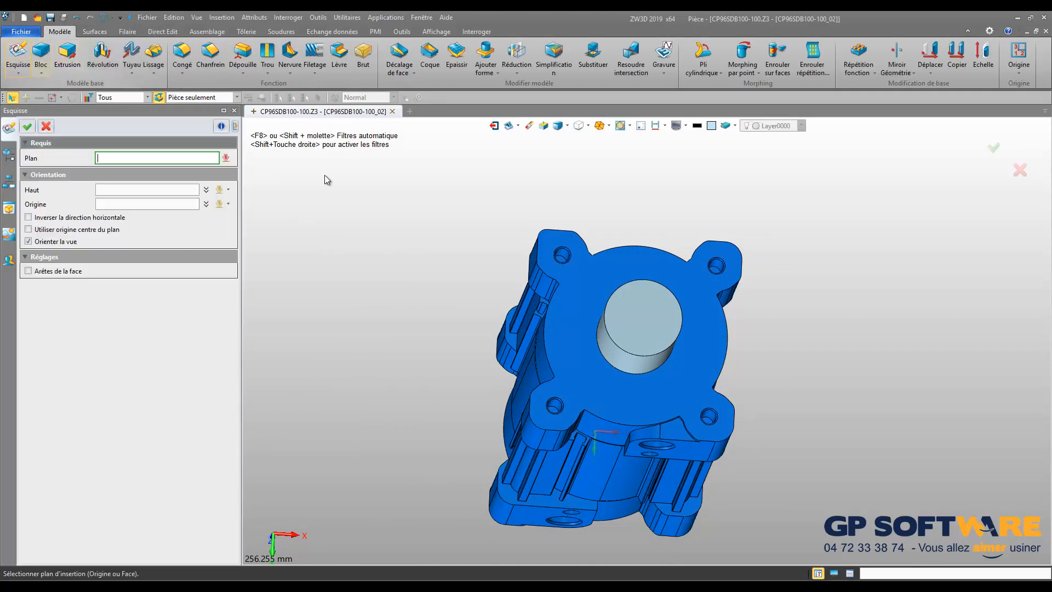
click(591, 287)
click(994, 148)
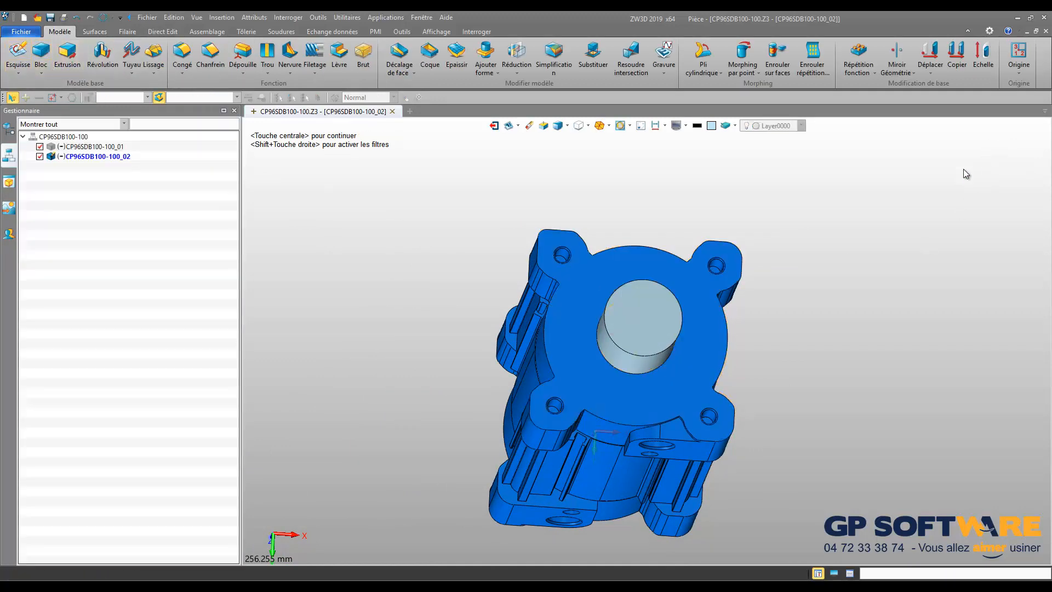
Sketch a circle about 81 mm in diameter centred on the origin of the rear face.
scroll(637, 357, up, 1)
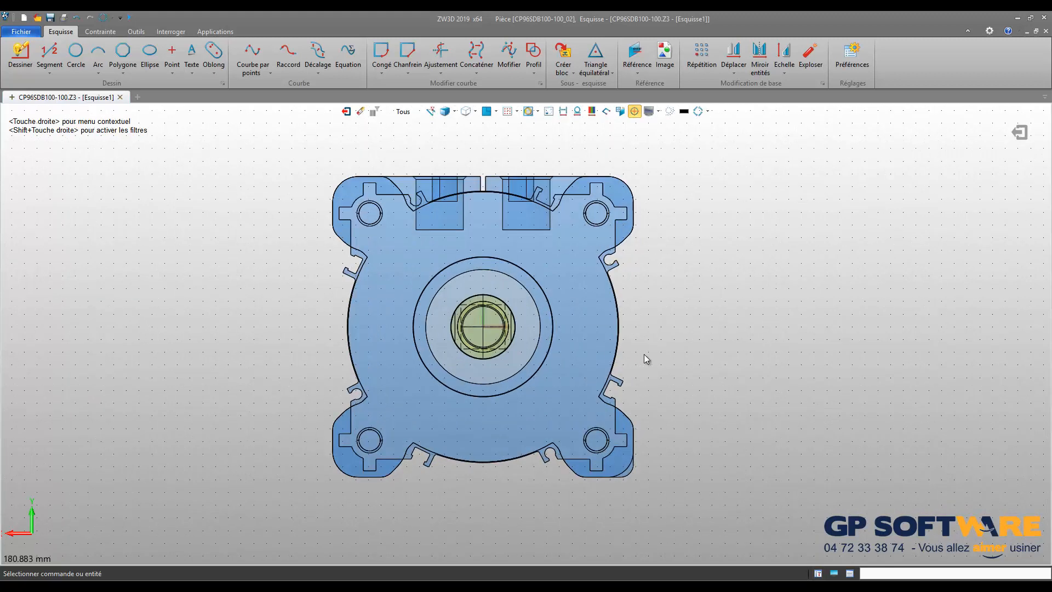
click(77, 60)
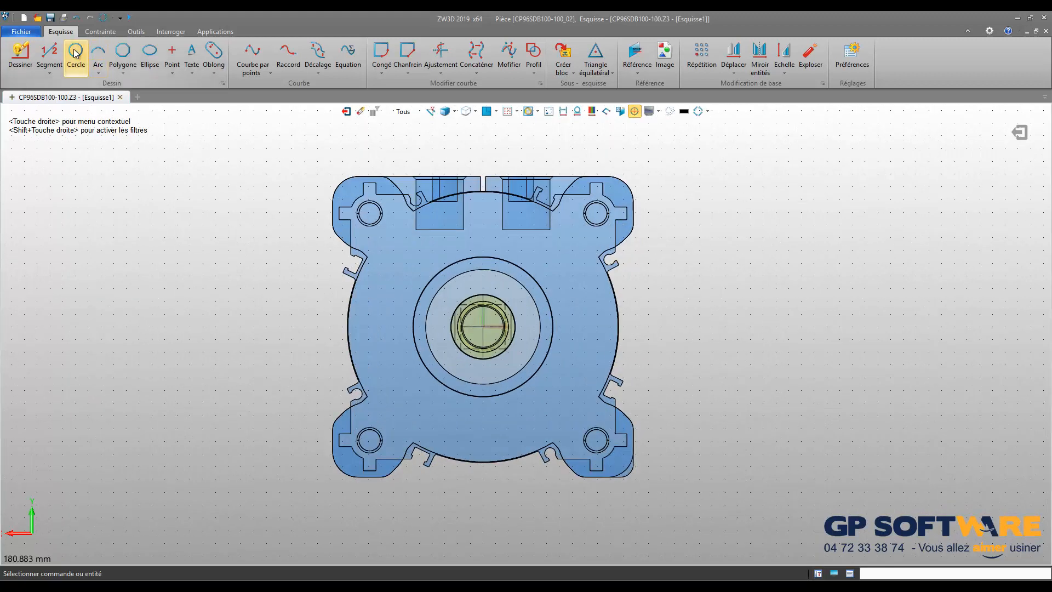
click(481, 325)
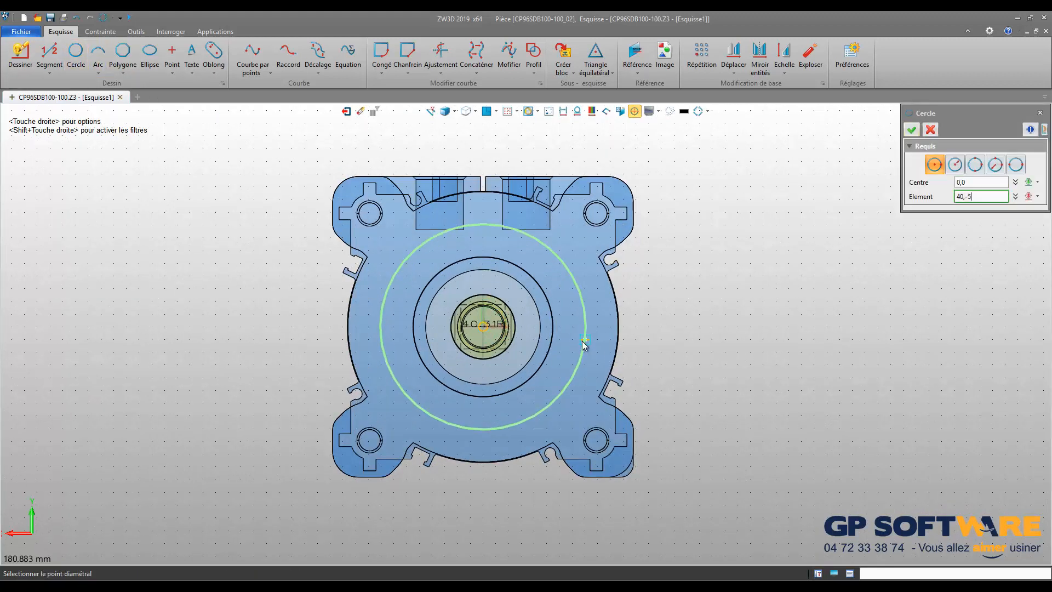
click(583, 340)
middle_click(671, 299)
scroll(661, 299, up, 2)
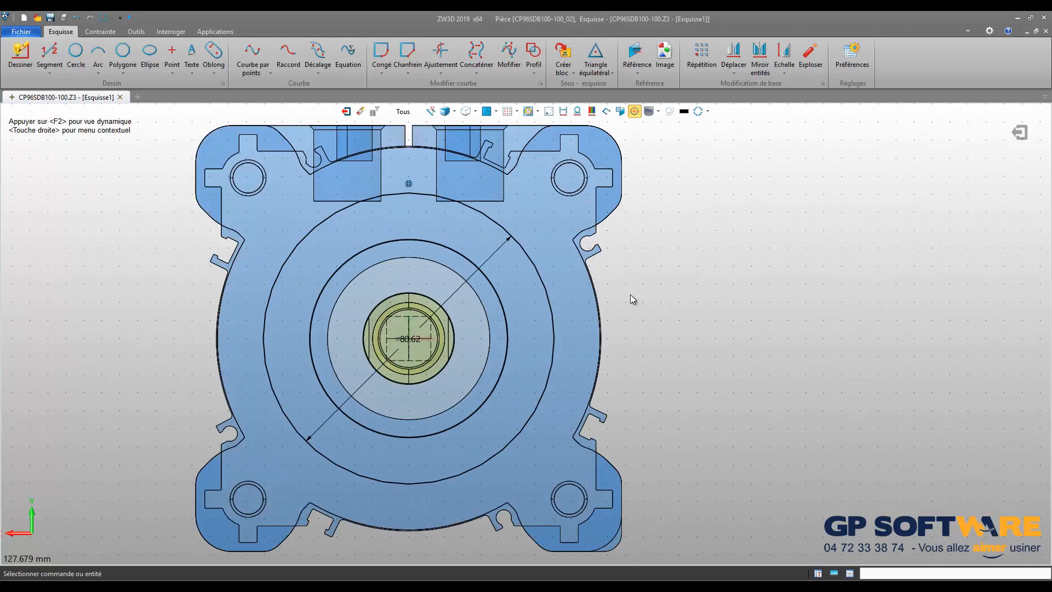
Draw a horizontal line about 40 mm long from the origin to the sketched circle.
click(49, 47)
click(411, 339)
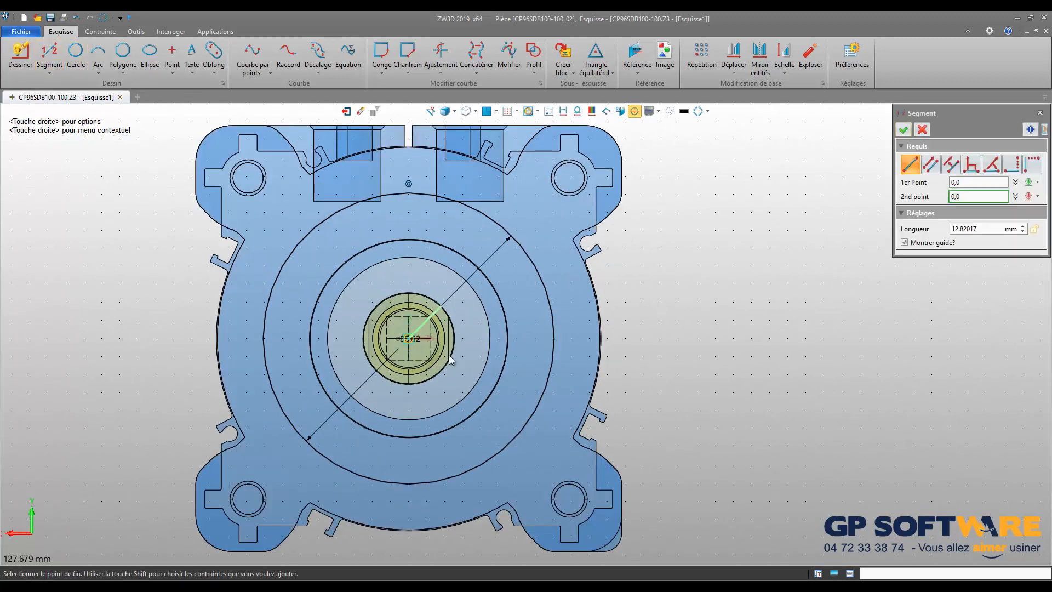
click(554, 338)
scroll(763, 325, down, 2)
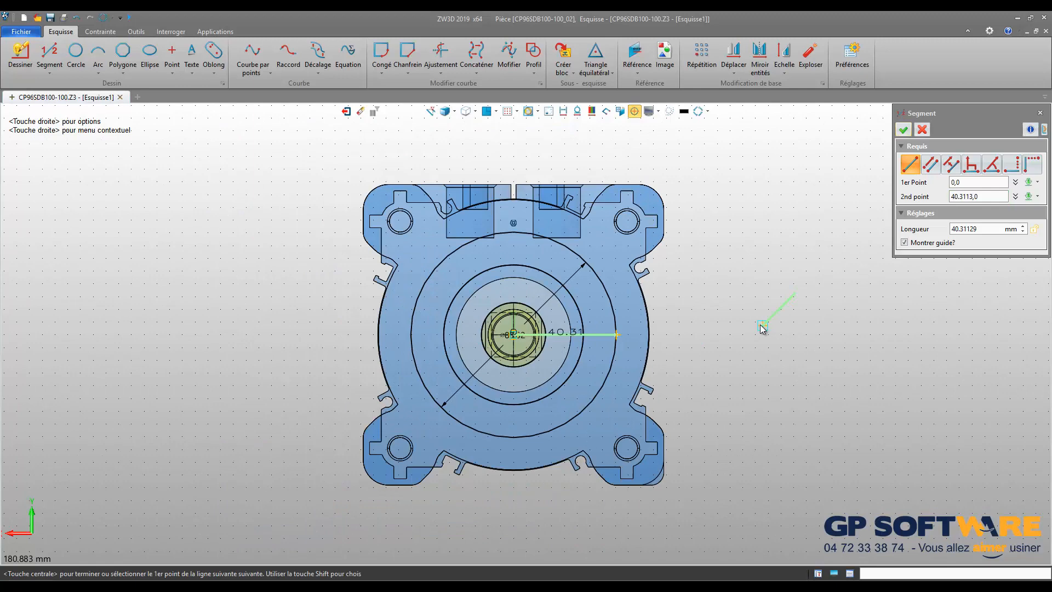
click(903, 129)
scroll(680, 321, up, 2)
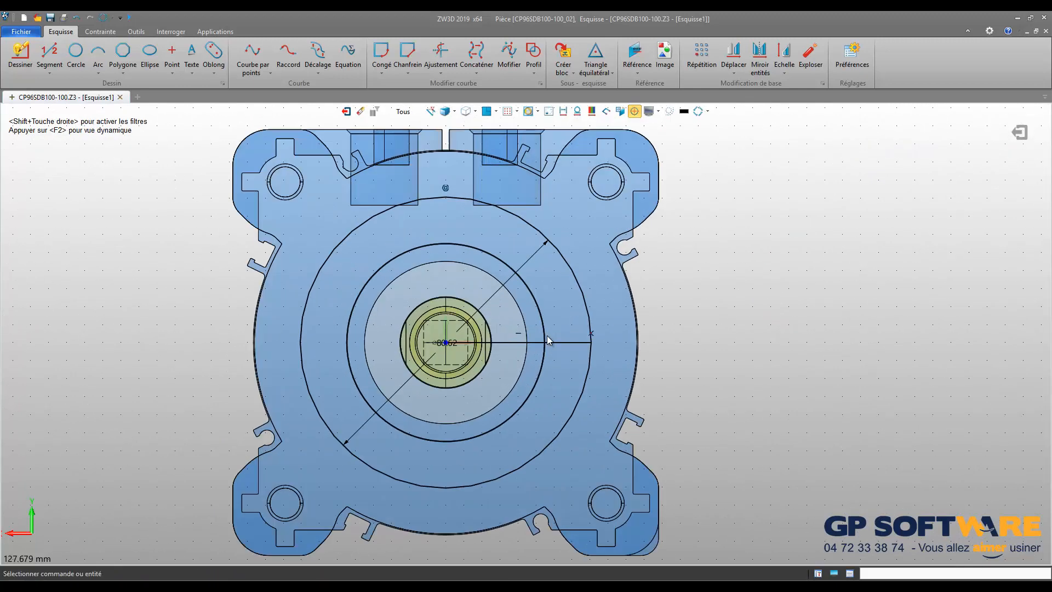
Convert the horizontal line and the 81 mm circle in the sketch to construction geometry.
scroll(602, 344, down, 2)
scroll(554, 343, up, 2)
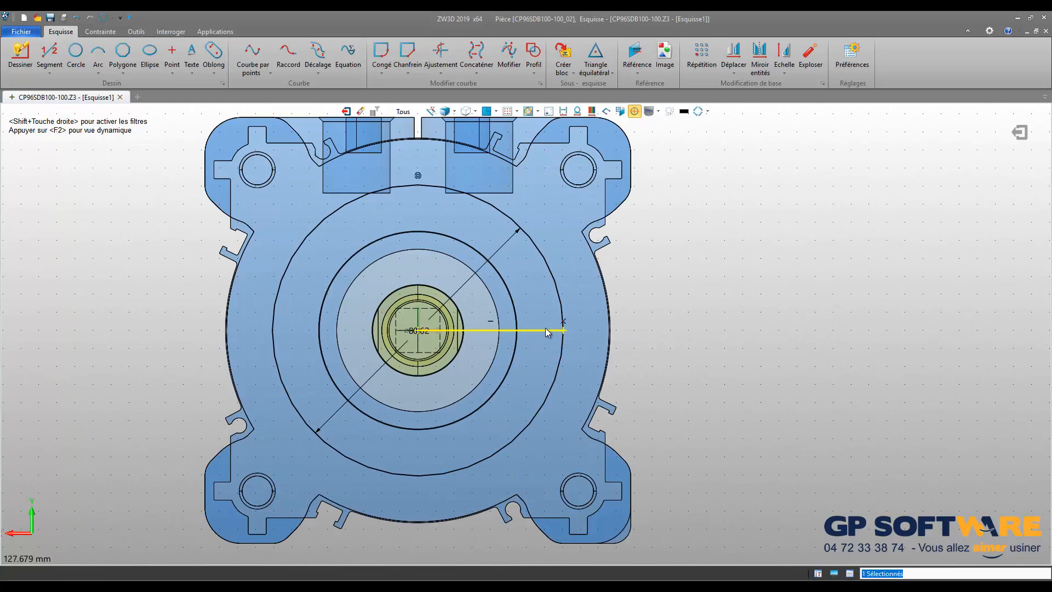
right_click(546, 330)
click(555, 321)
click(558, 301)
right_click(559, 304)
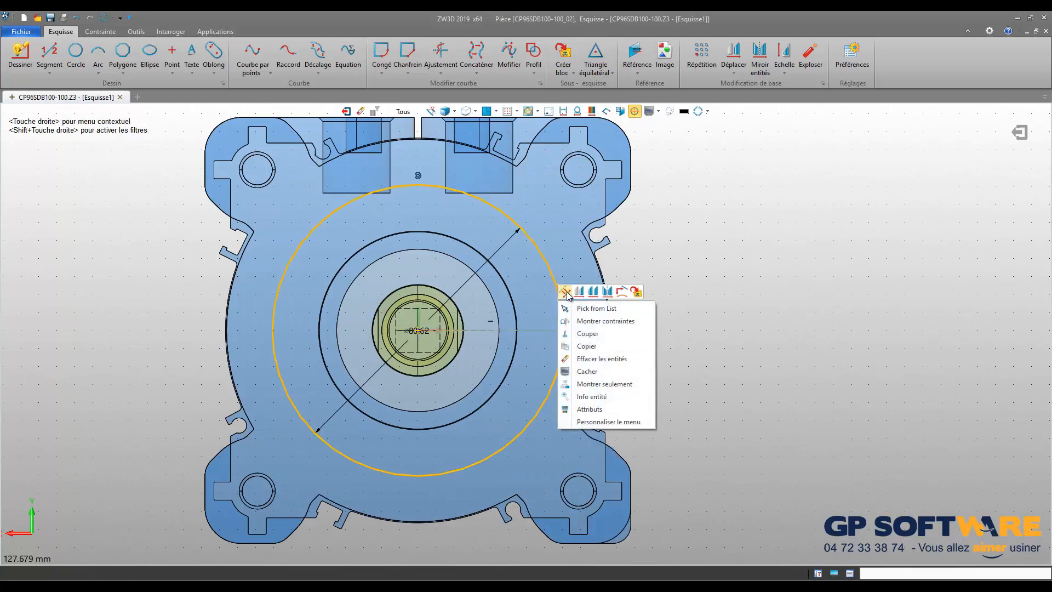
click(639, 295)
Place a sketch point where the construction line meets the construction circle and exit the sketch.
click(171, 52)
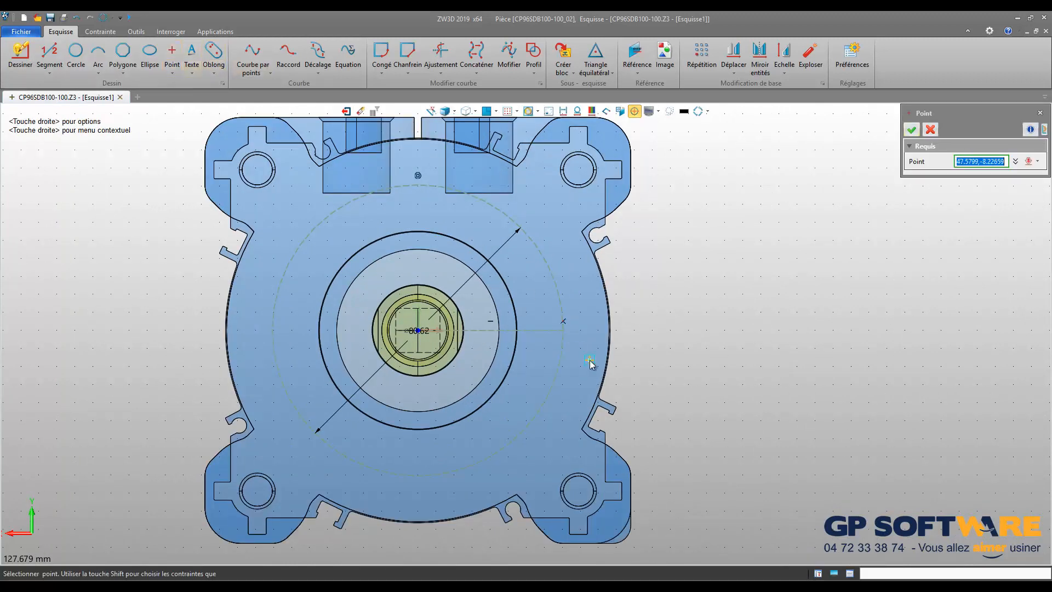
click(563, 330)
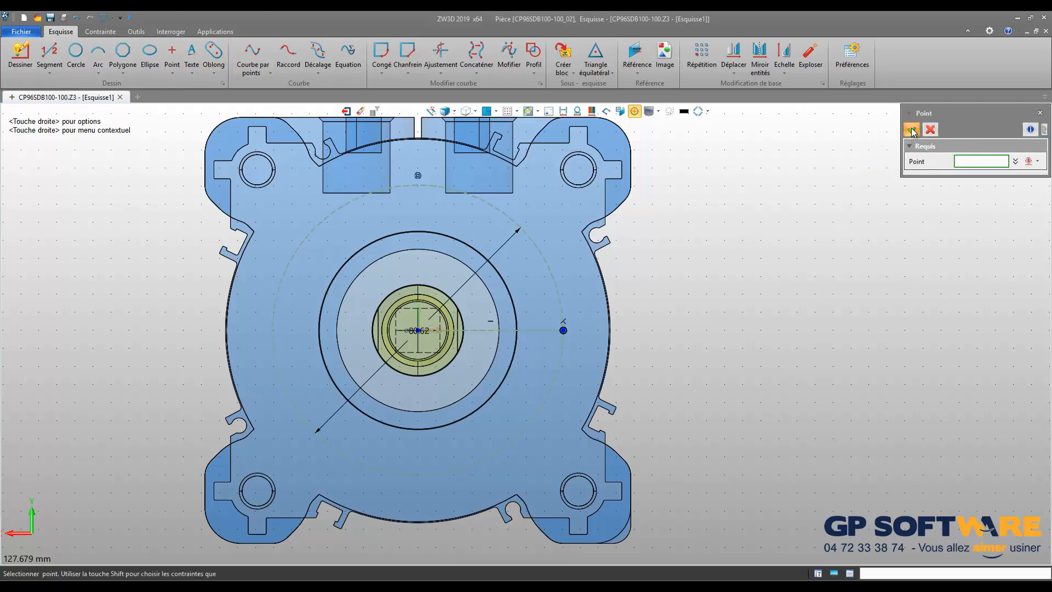
click(912, 130)
click(1022, 133)
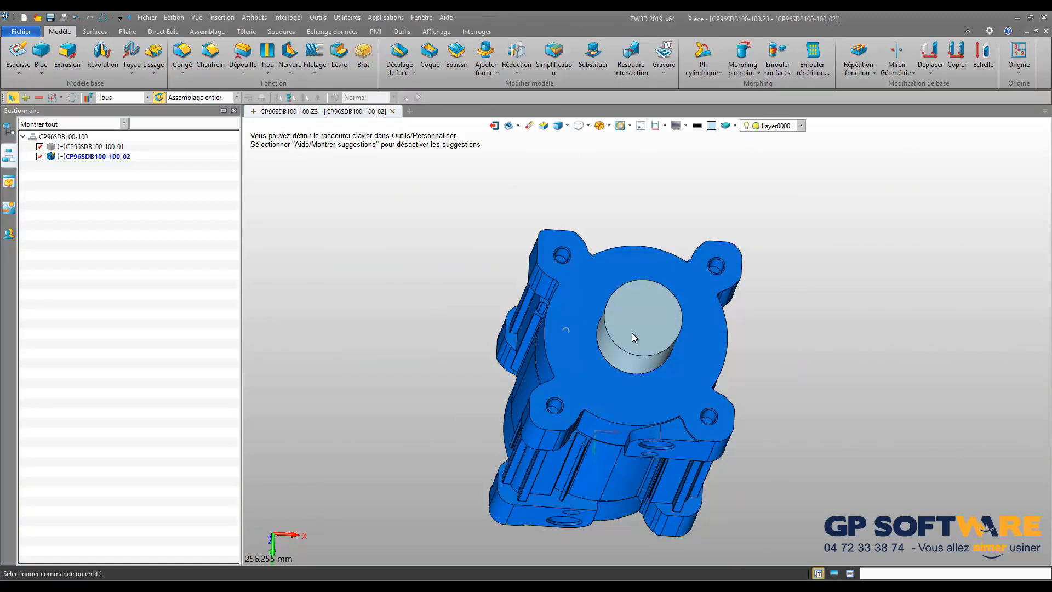
Create a simple blind hole at the sketched point on the rear face, 10 mm in diameter and 20 mm deep with a 118° tip.
scroll(617, 378, up, 2)
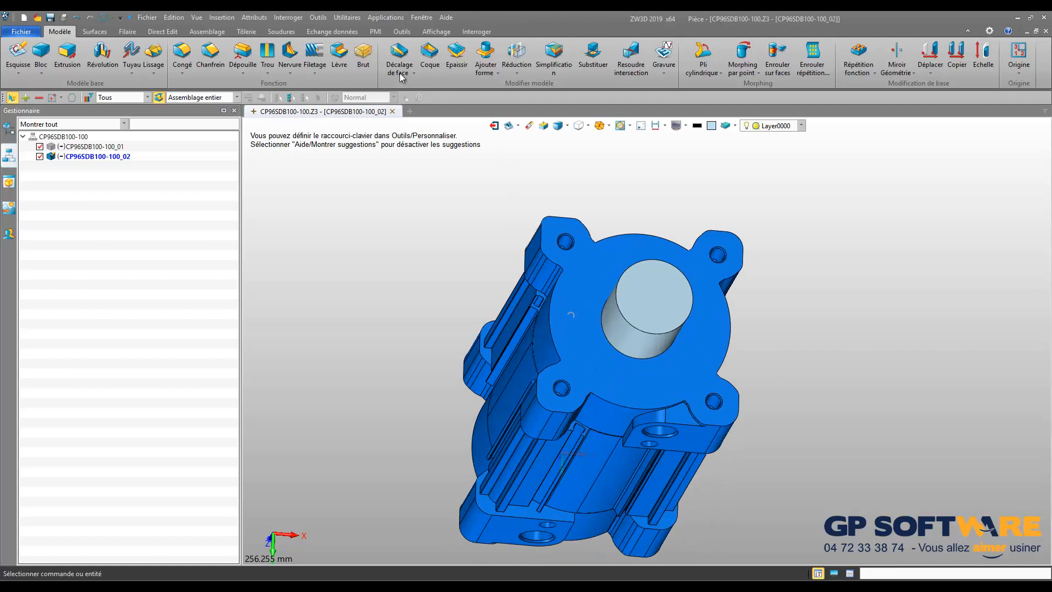
click(266, 60)
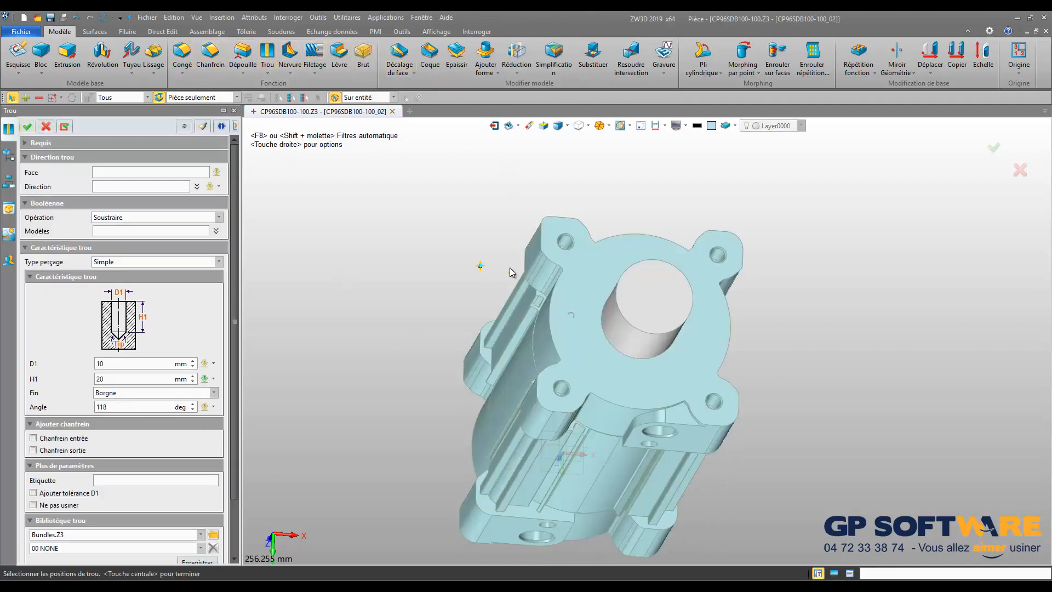
click(573, 319)
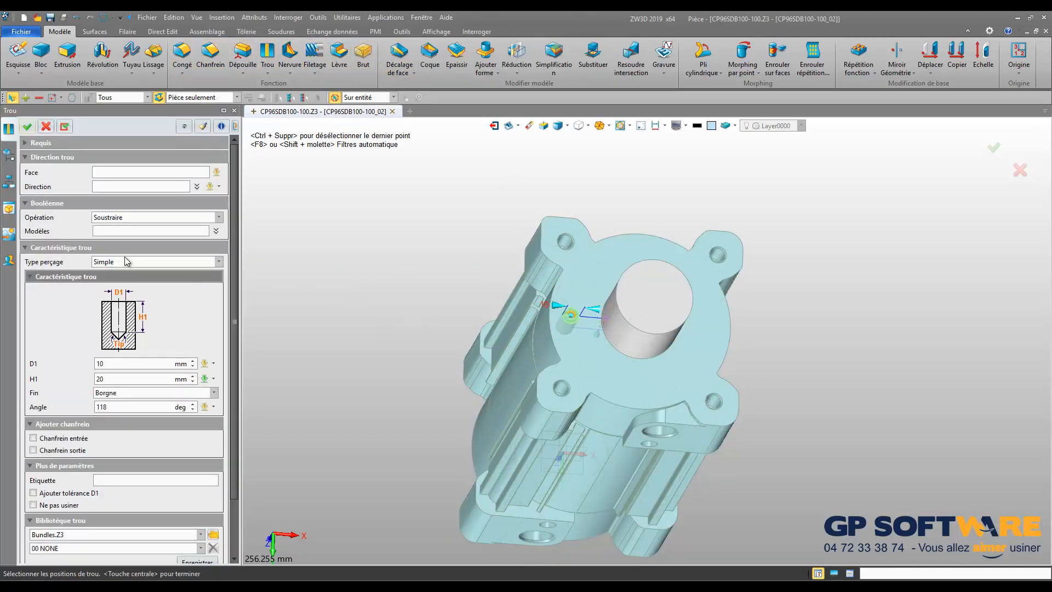
scroll(147, 405, down, 3)
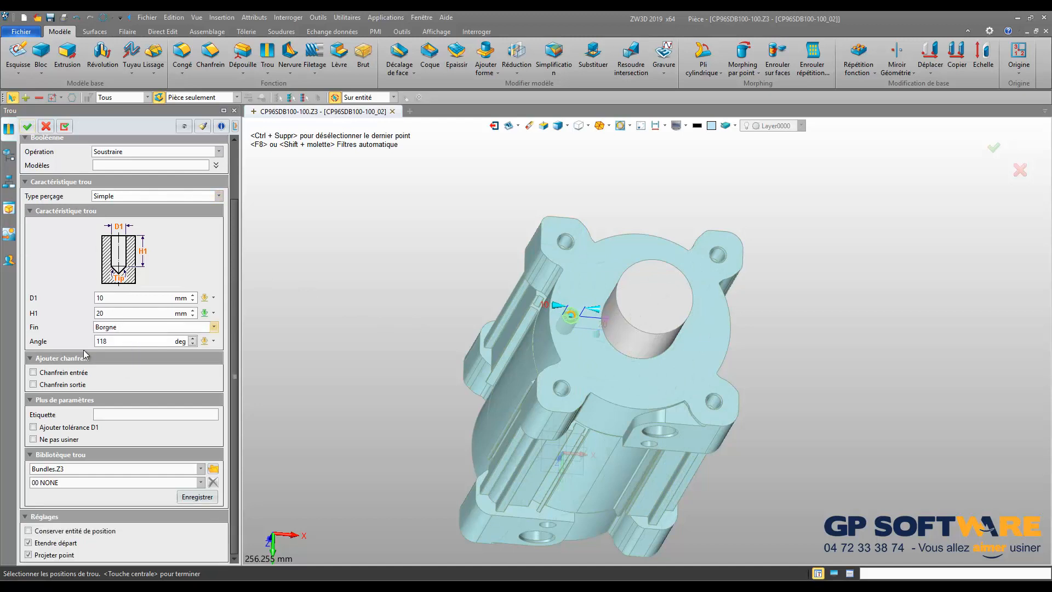
scroll(106, 316, up, 2)
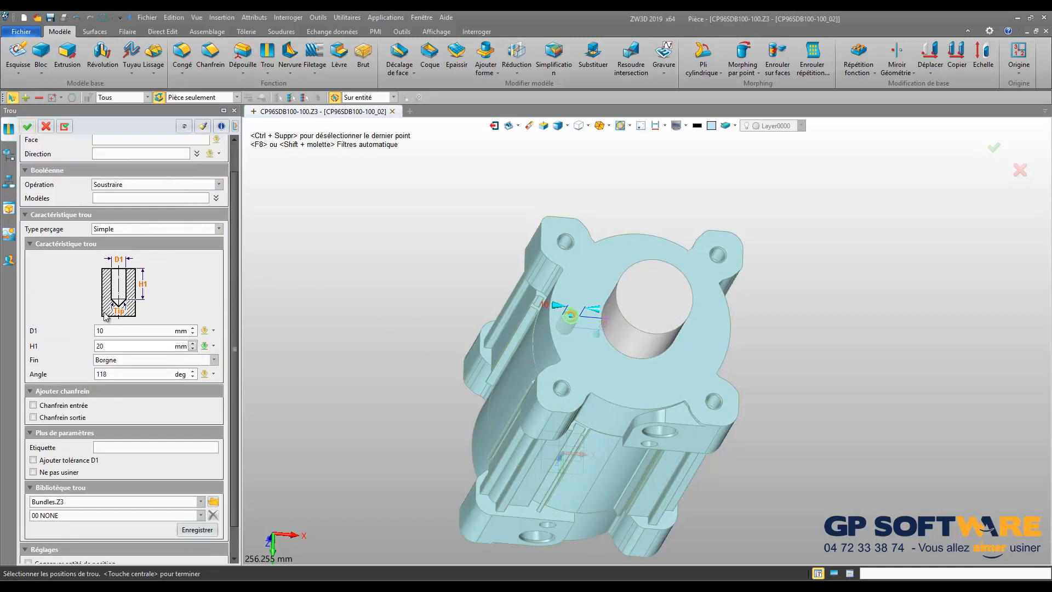
scroll(106, 317, up, 2)
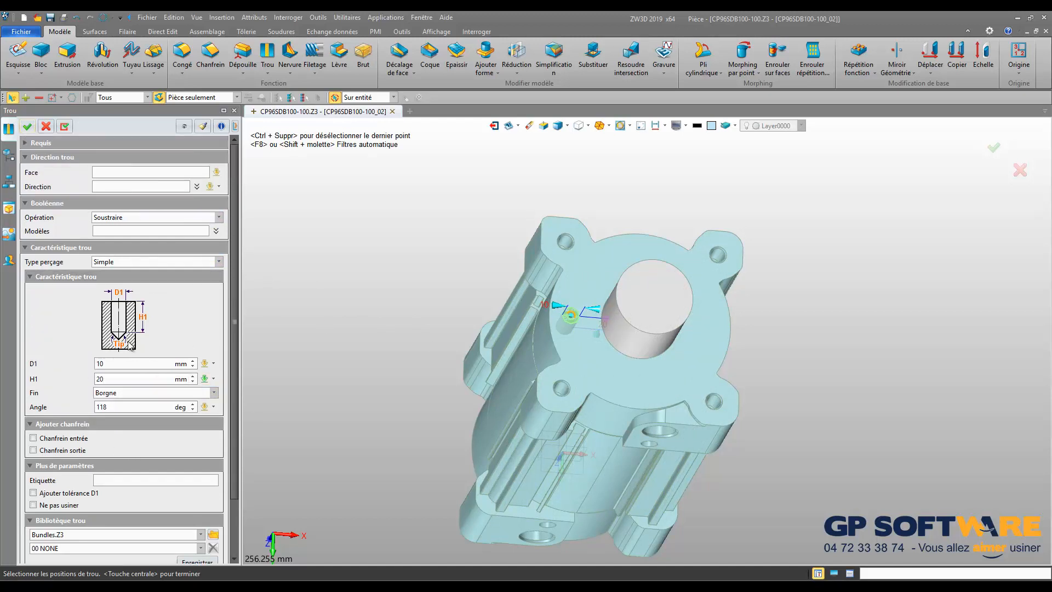
click(64, 128)
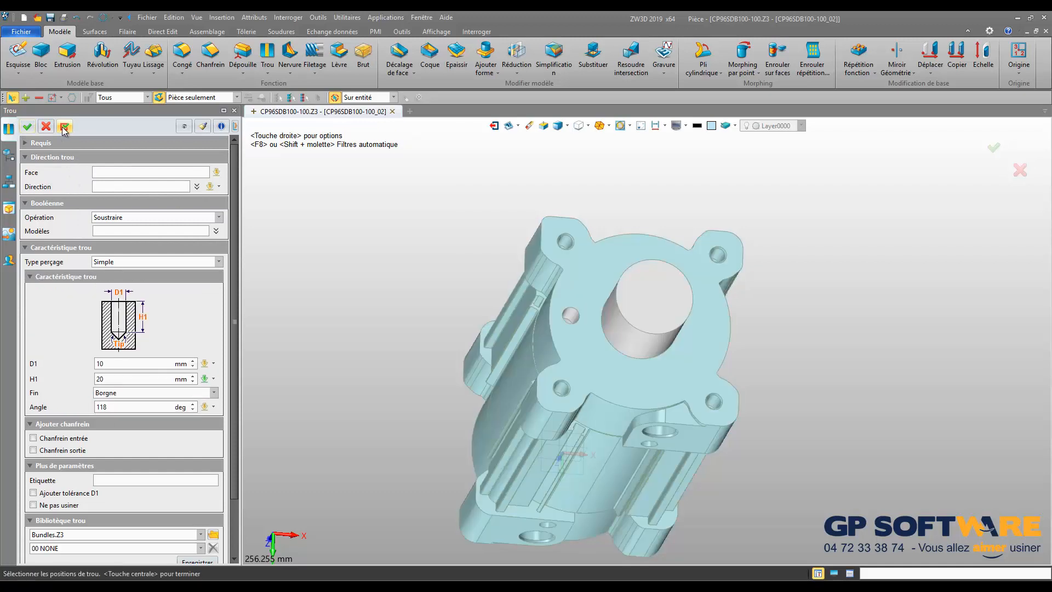
click(48, 127)
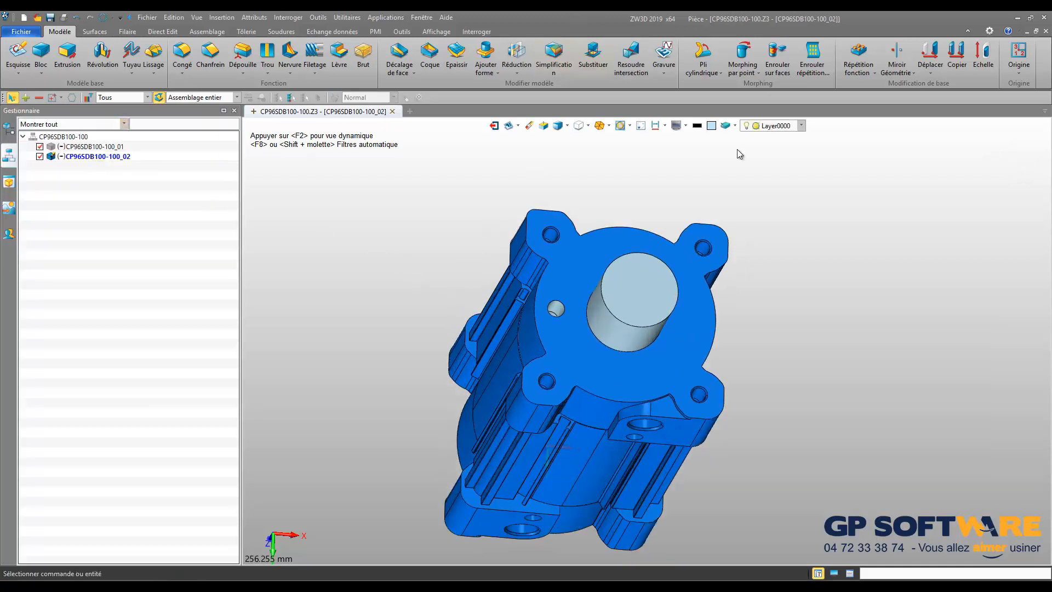
Set up a circular feature pattern of the new hole around the centre axis of the rear boss.
click(858, 54)
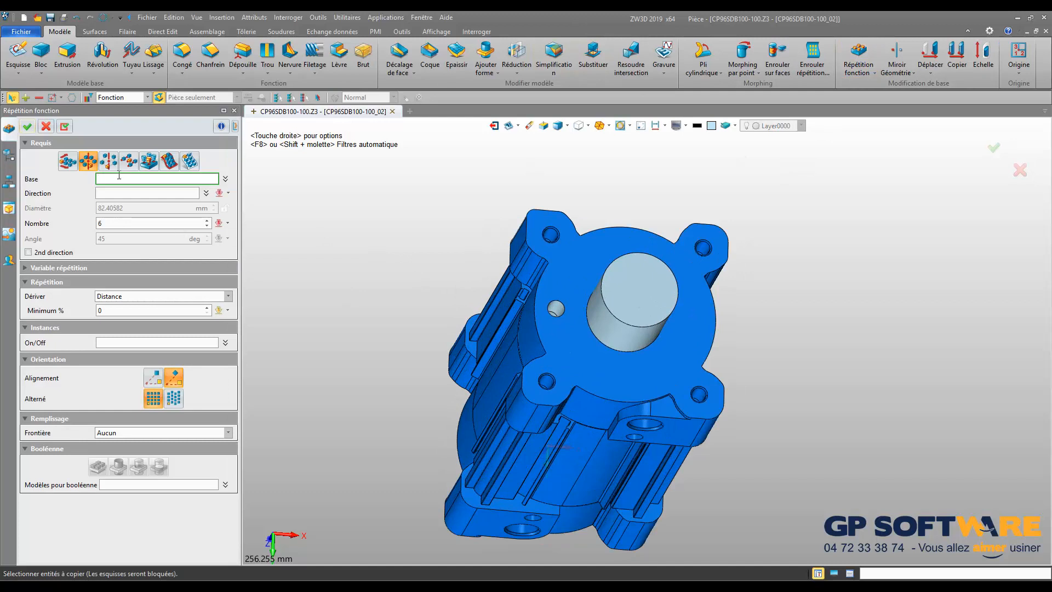
scroll(564, 307, up, 4)
click(551, 294)
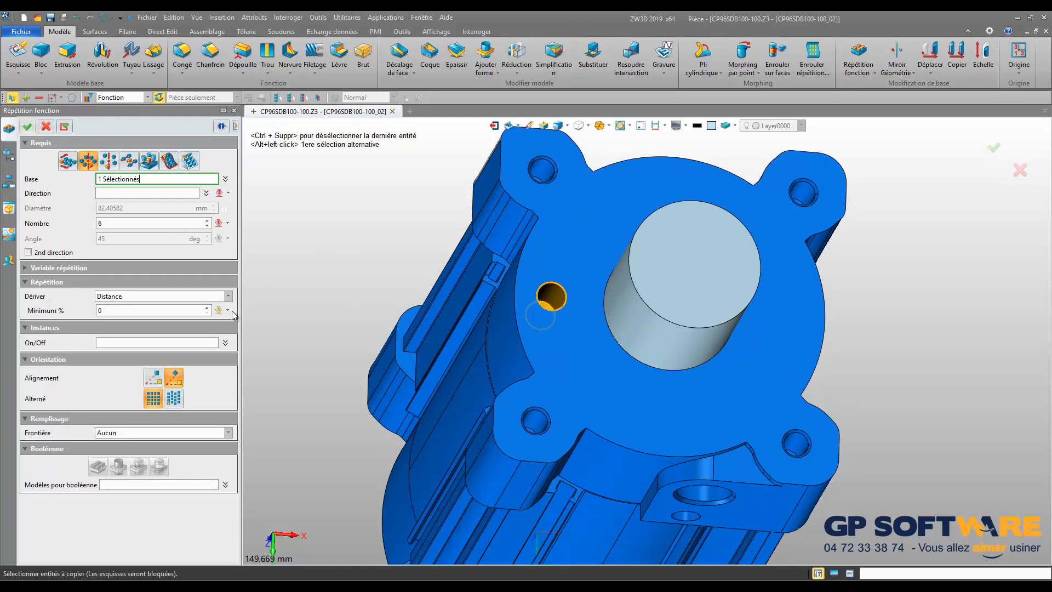
click(116, 192)
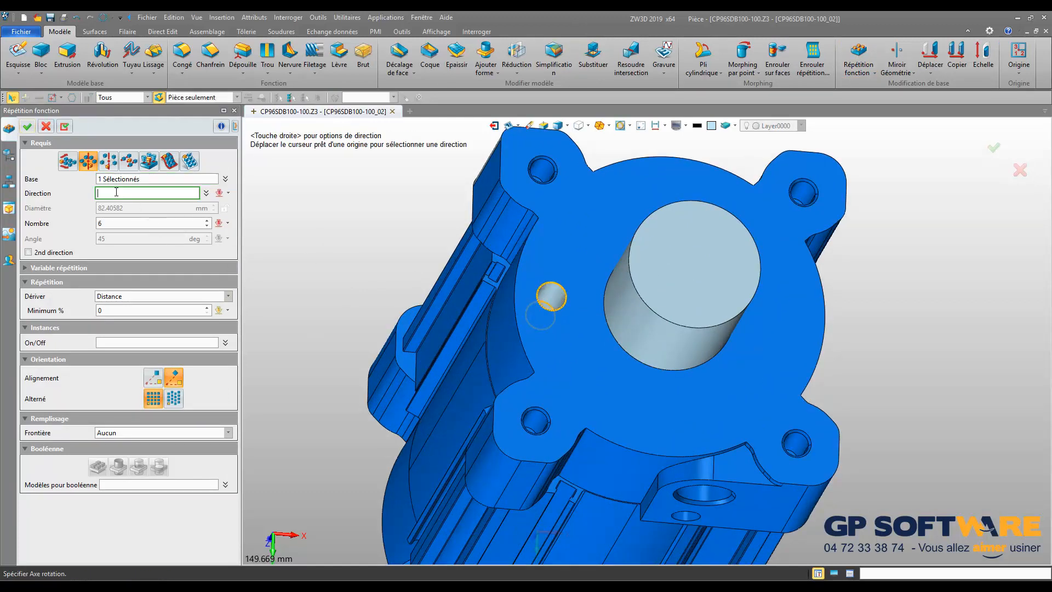
click(229, 194)
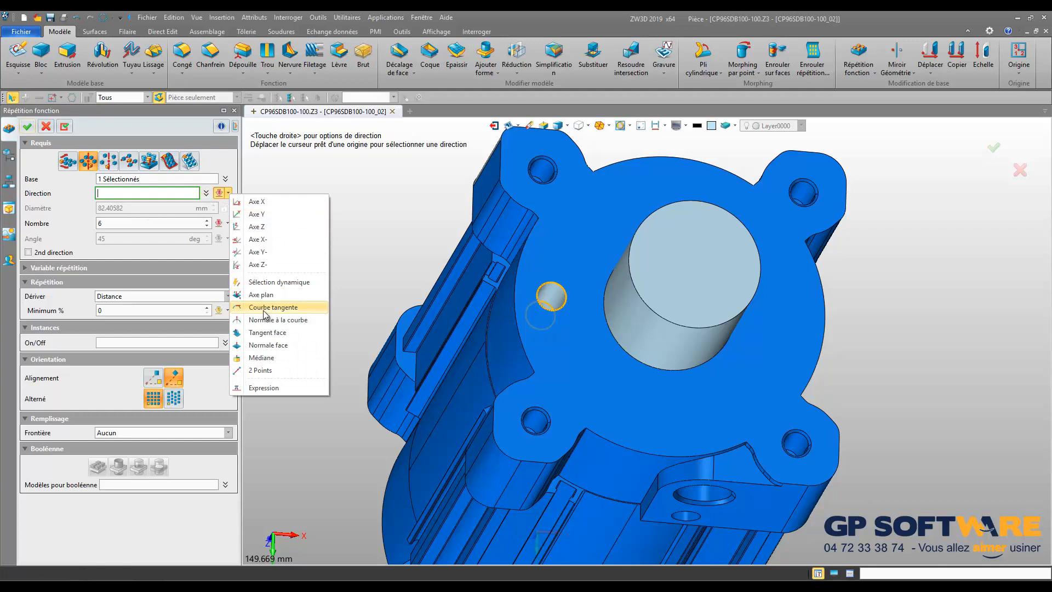
click(270, 355)
click(685, 338)
scroll(335, 245, down, 3)
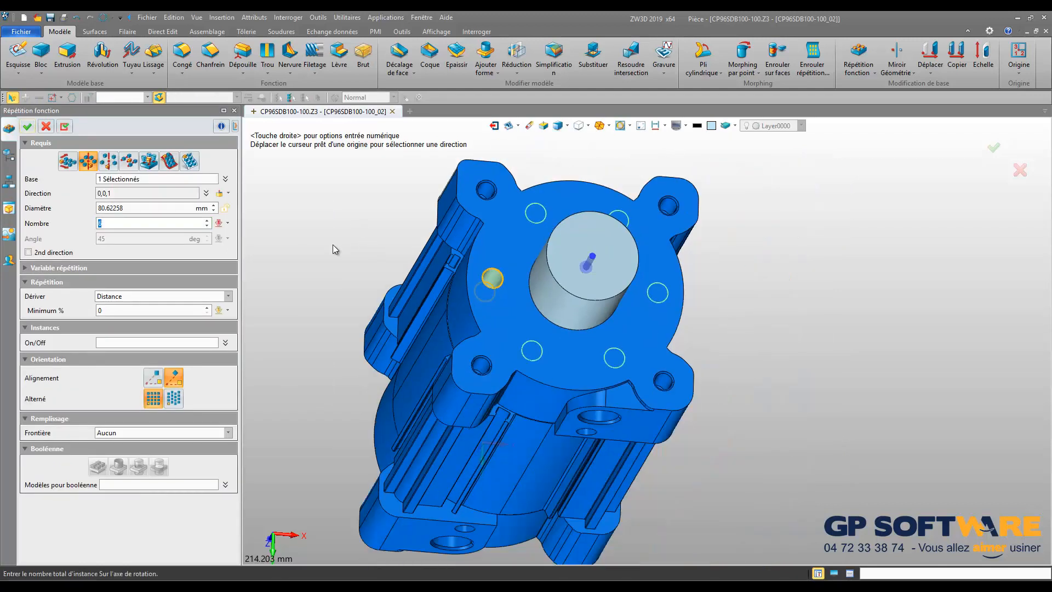
Set the circular hole pattern to 6 instances and create it on the rear face.
click(207, 225)
click(207, 224)
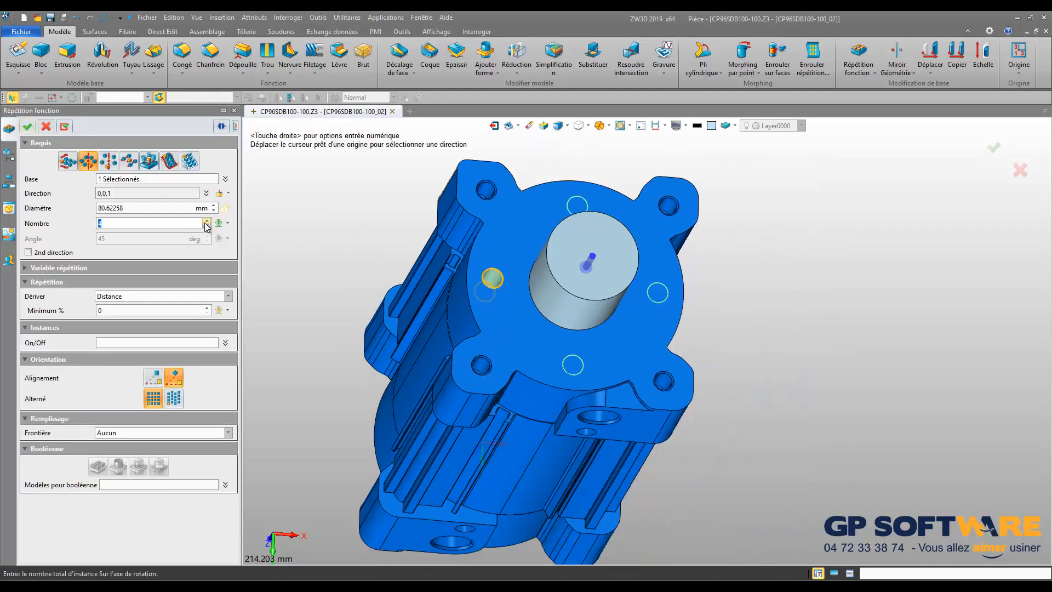
click(207, 220)
click(207, 220)
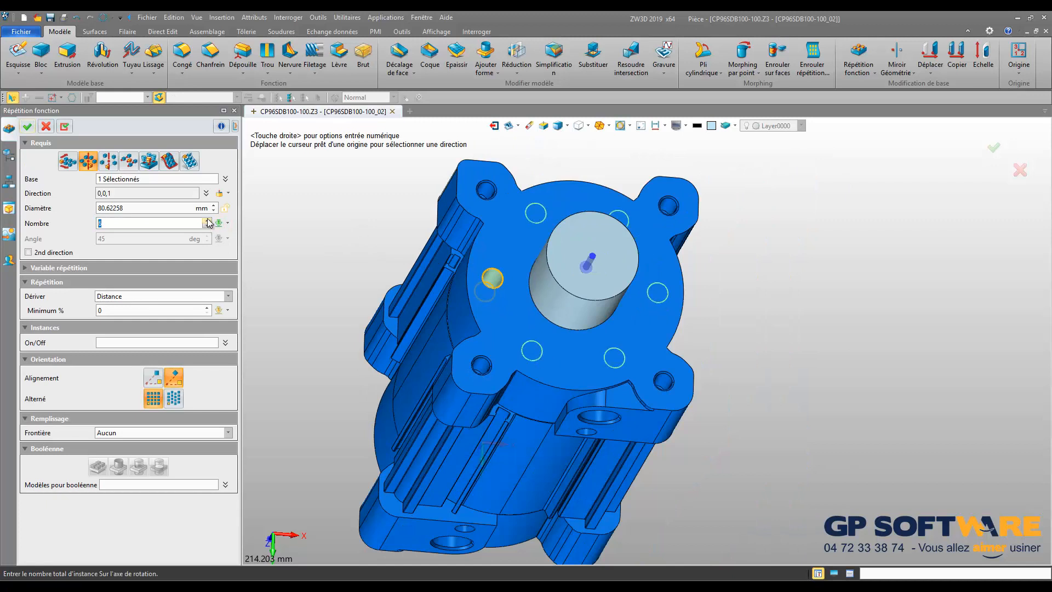
click(65, 126)
click(27, 127)
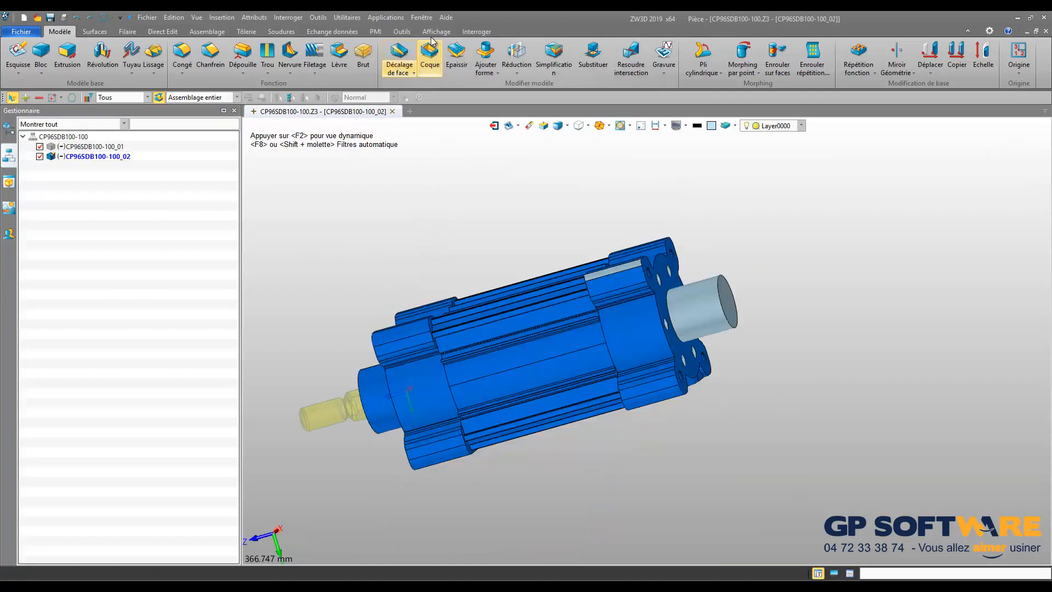
Apply the blue face colour RGB 0, 128, 255 to the entire cylinder body, including the rear boss.
click(437, 32)
click(225, 55)
click(451, 337)
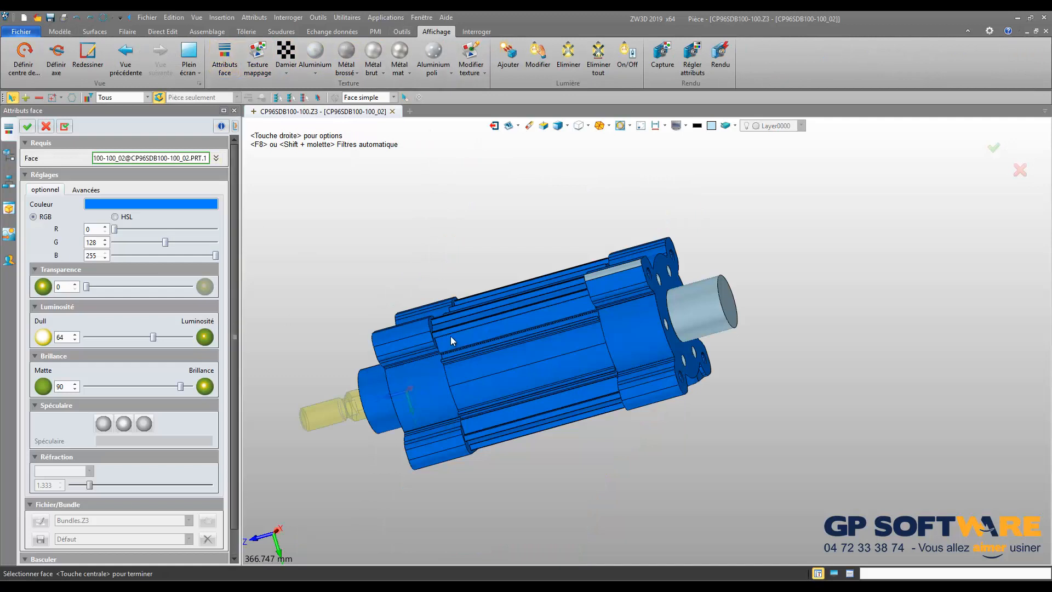
click(450, 336)
click(27, 126)
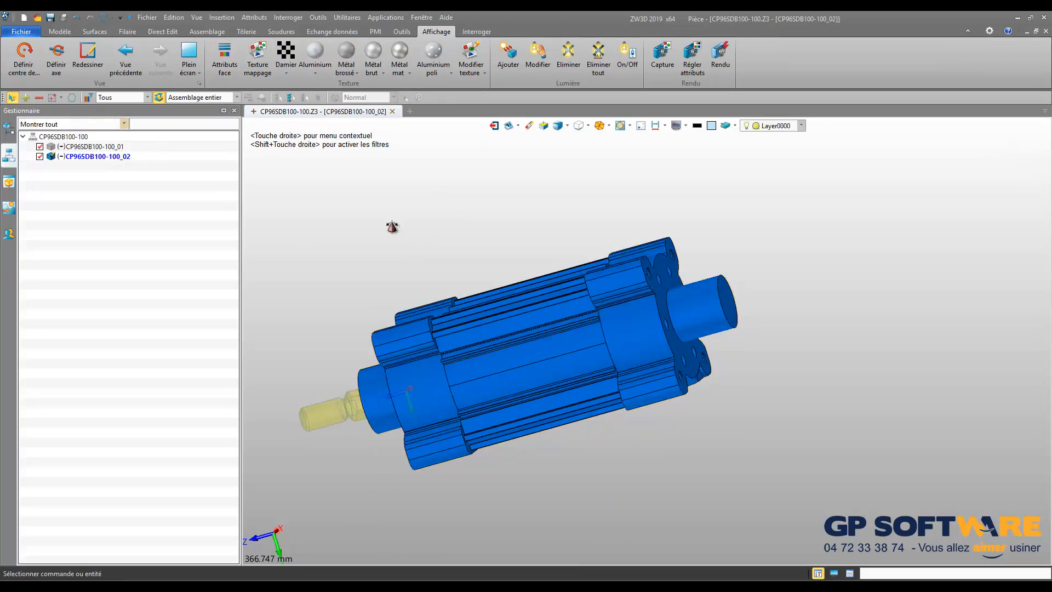
Exit the body part, return to the CP96SDB100-100 assembly and inspect the complete cylinder.
middle_drag(391, 226, 437, 247)
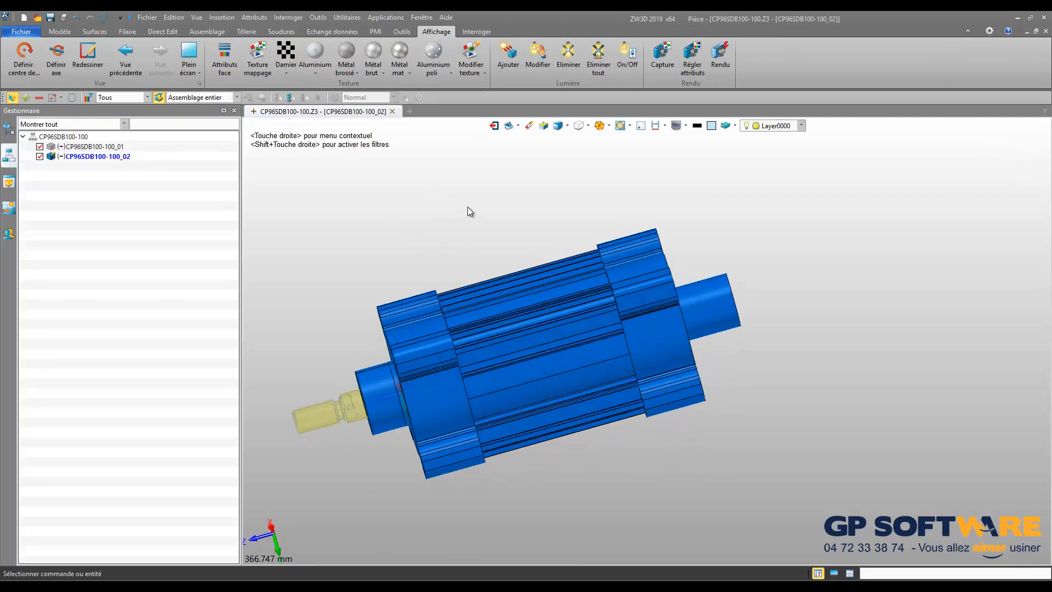
click(494, 126)
middle_drag(387, 249, 368, 218)
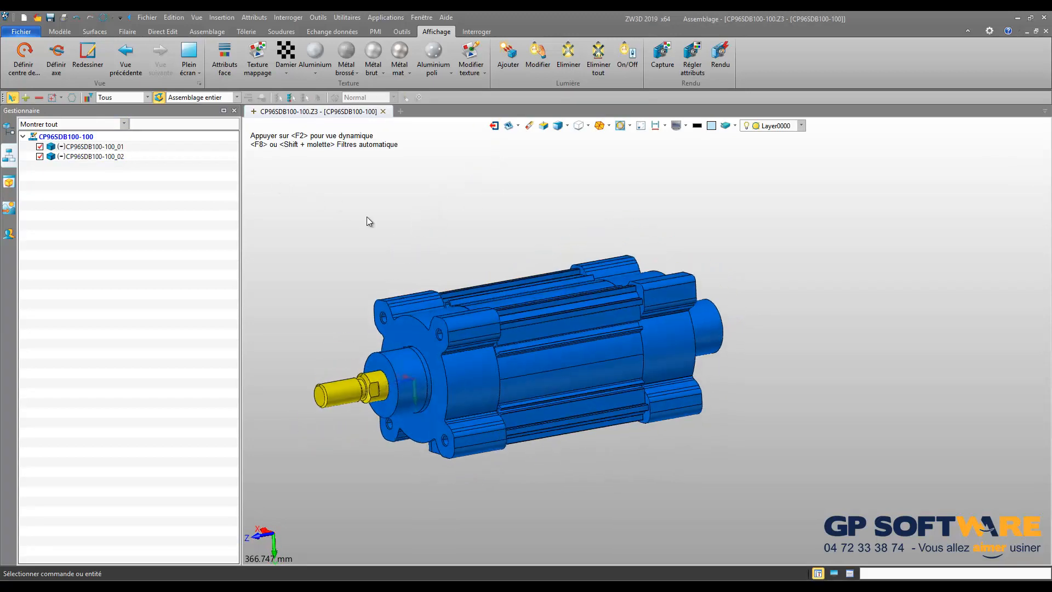
mouse_move(429, 248)
middle_down()
mouse_move(385, 248)
mouse_move(434, 291)
mouse_move(404, 270)
mouse_move(421, 252)
mouse_move(430, 277)
mouse_move(420, 241)
middle_up()
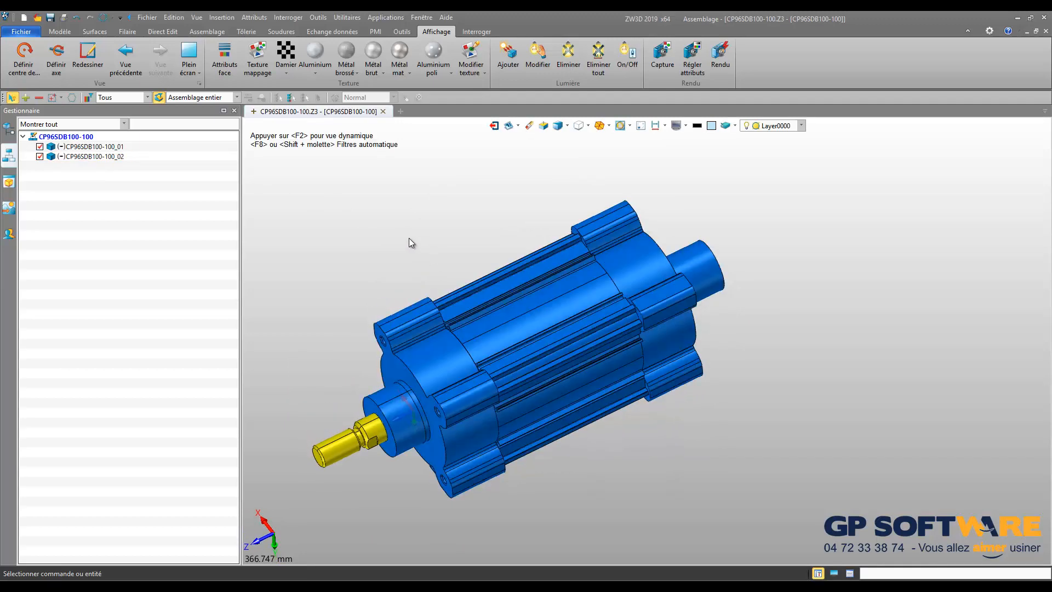